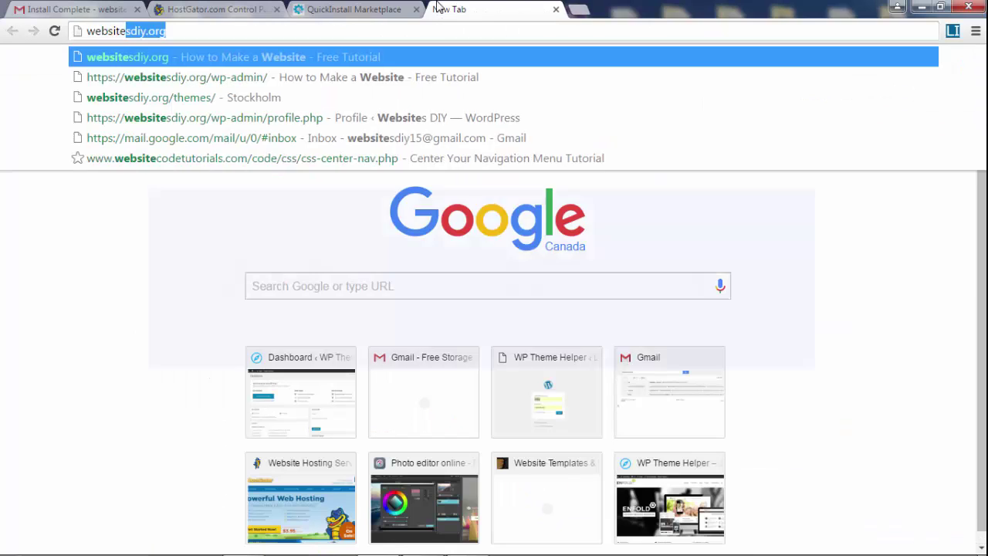
# Step: Open websitesdiy.org and look through the home page's guide on how to make a website
pyautogui.press('Right')
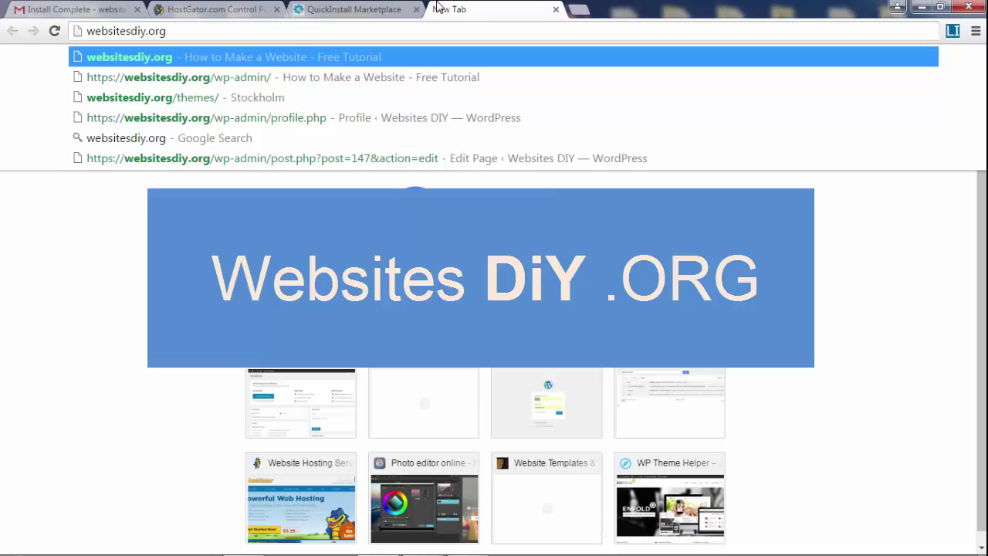
pyautogui.press('Return')
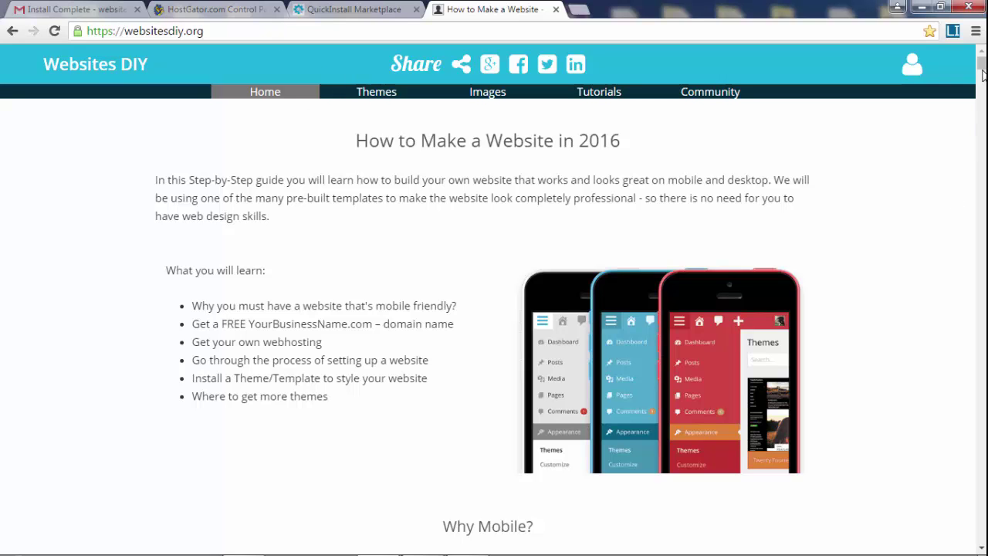
pyautogui.scroll(-2, 983, 65)
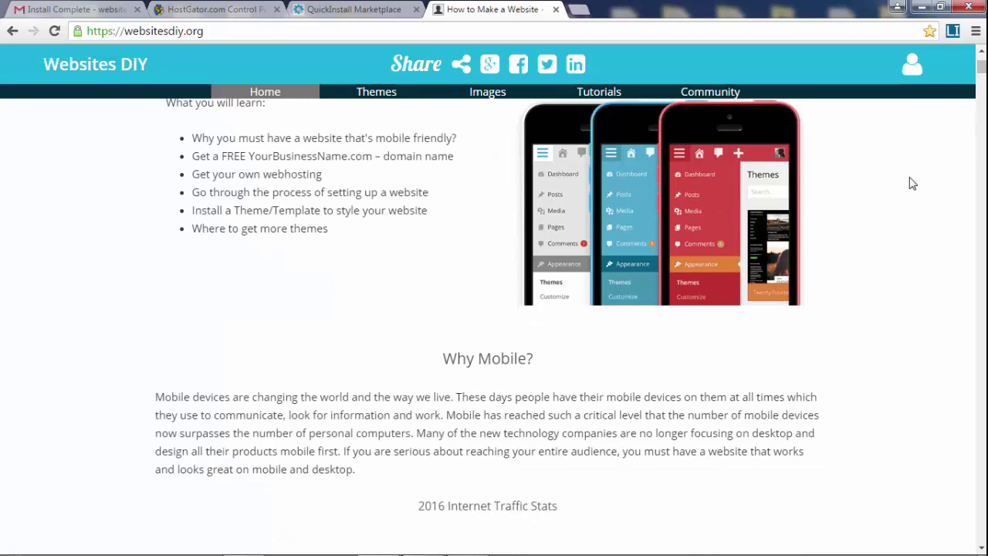
pyautogui.scroll(-5, 912, 186)
pyautogui.scroll(-10, 914, 209)
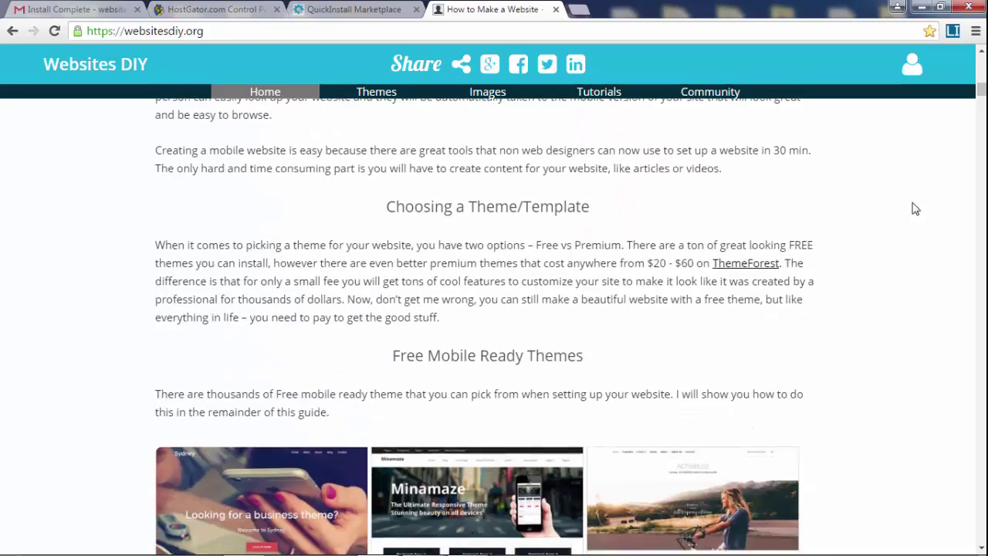
pyautogui.scroll(-12, 889, 247)
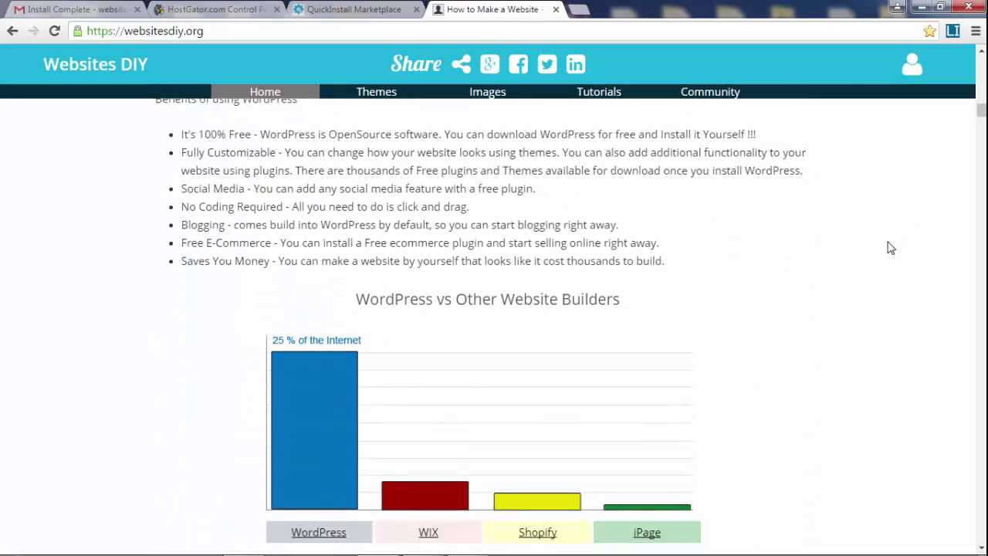
pyautogui.scroll(-1, 867, 280)
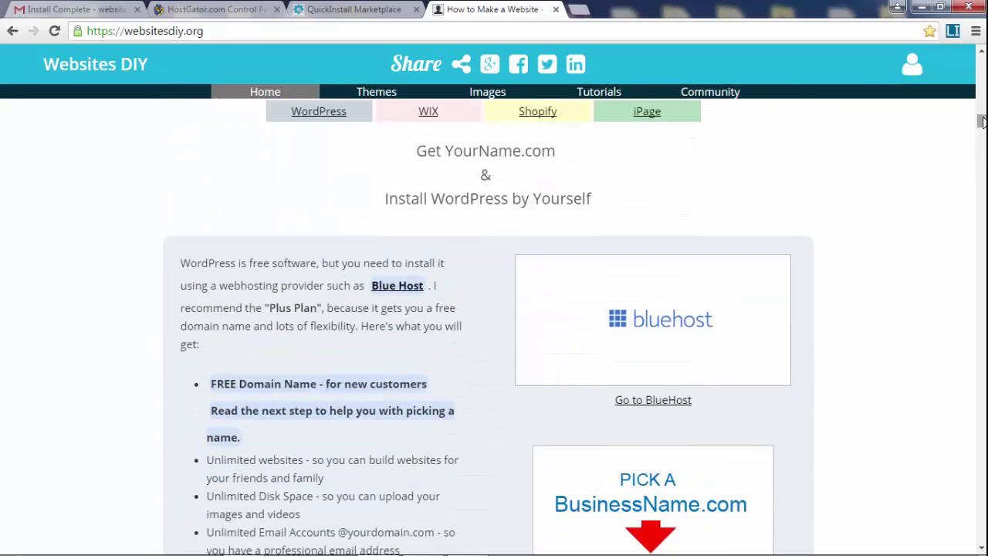
pyautogui.moveTo(982, 120); pyautogui.dragTo(981, 63)
pyautogui.moveTo(358, 141); pyautogui.dragTo(898, 298)
pyautogui.click(898, 298)
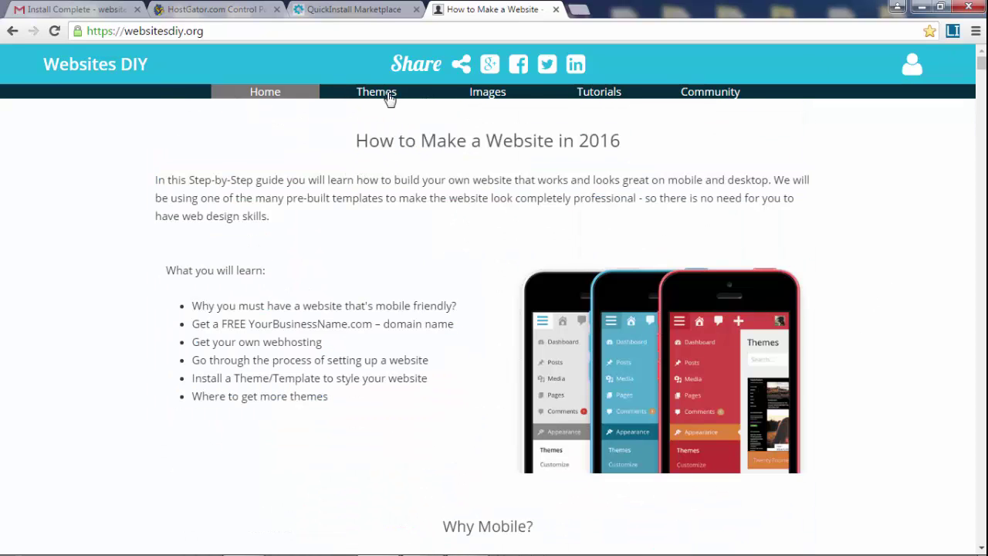
# Step: Open the site's Themes page and look over the places to get WordPress themes
pyautogui.click(378, 93)
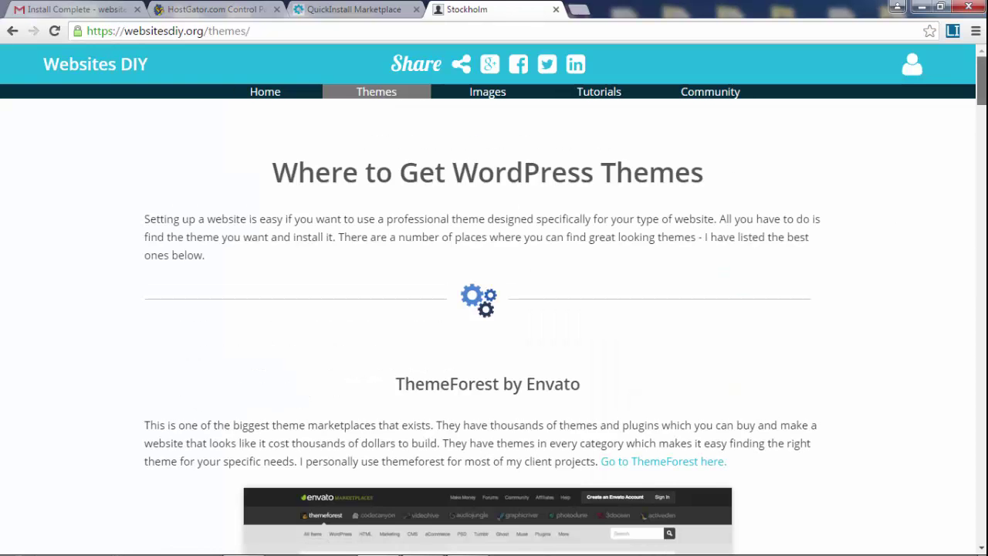
pyautogui.scroll(-20, 983, 392)
pyautogui.moveTo(983, 393); pyautogui.dragTo(983, 87)
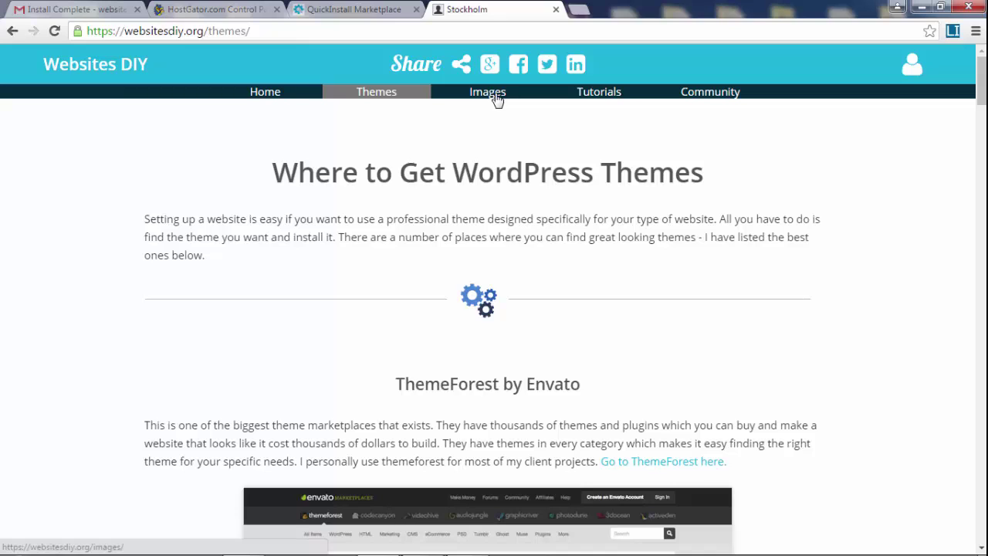
# Step: Open the site's Images page and review the free image source and the free image editor
pyautogui.click(496, 94)
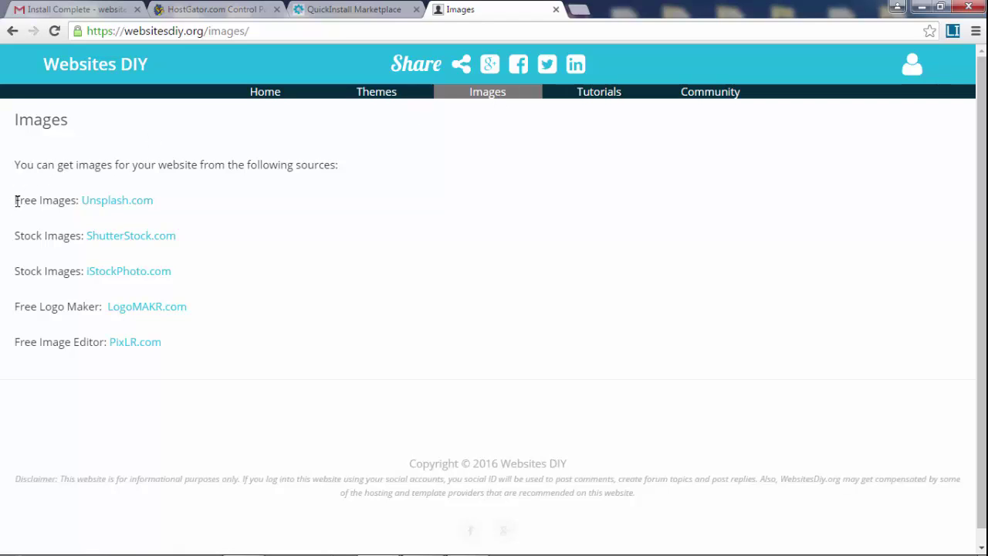
pyautogui.moveTo(16, 203); pyautogui.dragTo(172, 206)
pyautogui.click(232, 203)
pyautogui.moveTo(17, 343); pyautogui.dragTo(96, 344)
pyautogui.click(267, 345)
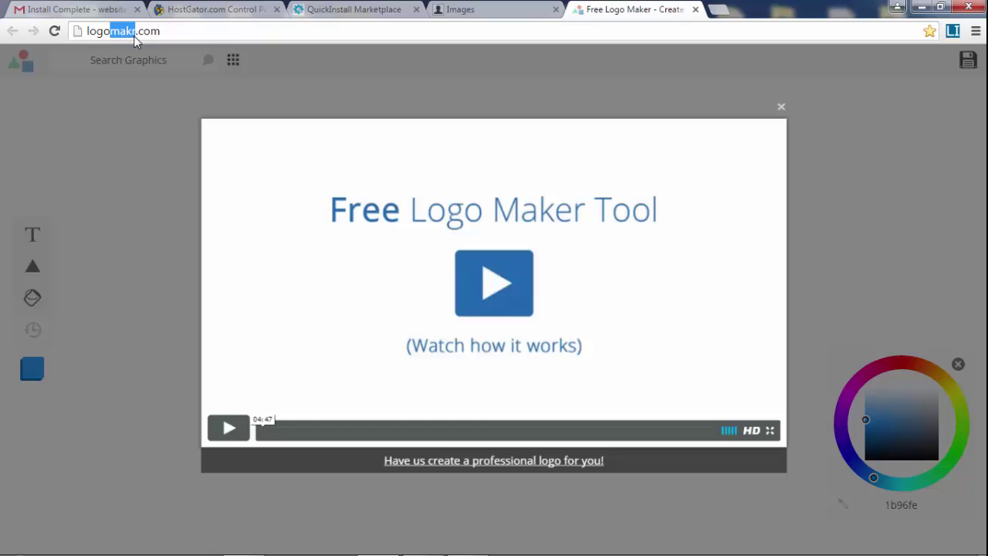
# Step: Dismiss the intro video on logomakr.com and browse the available graphics for a logo icon
pyautogui.click(184, 35)
pyautogui.click(781, 108)
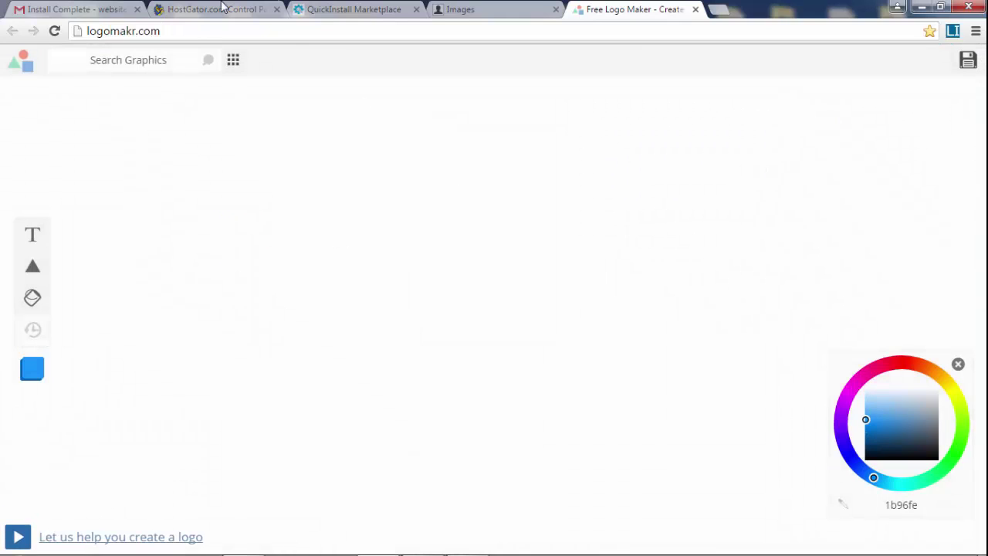
pyautogui.click(136, 65)
pyautogui.click(210, 62)
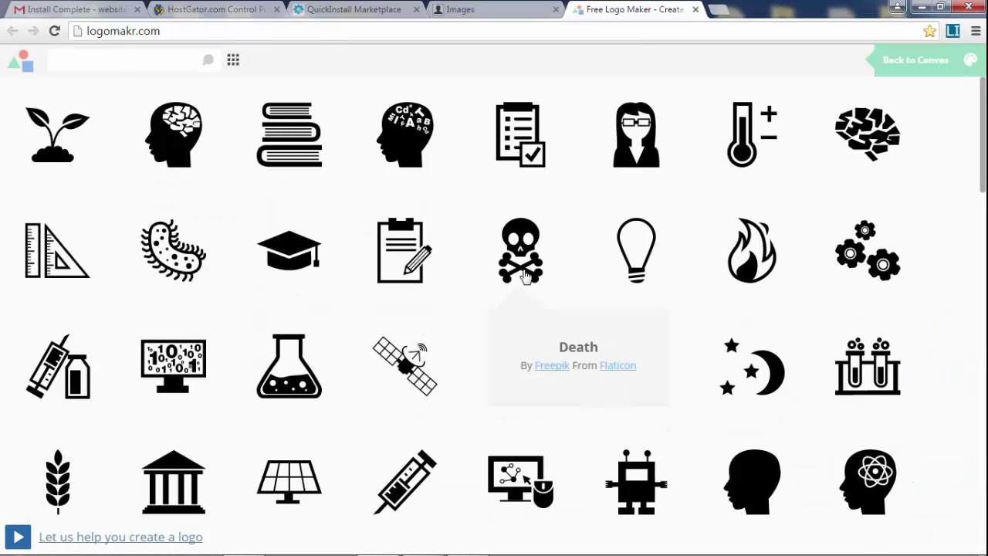
pyautogui.scroll(-1, 647, 312)
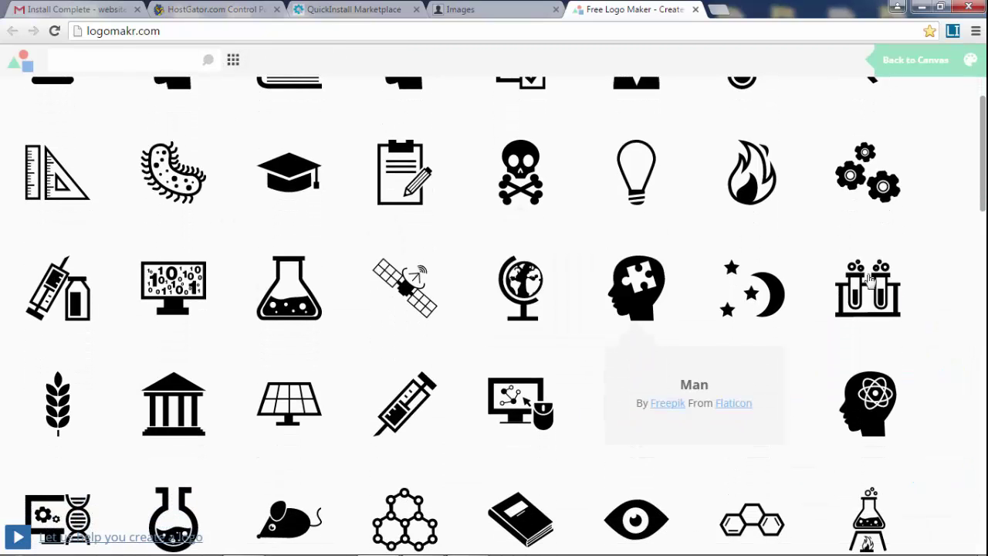
pyautogui.scroll(-10, 494, 309)
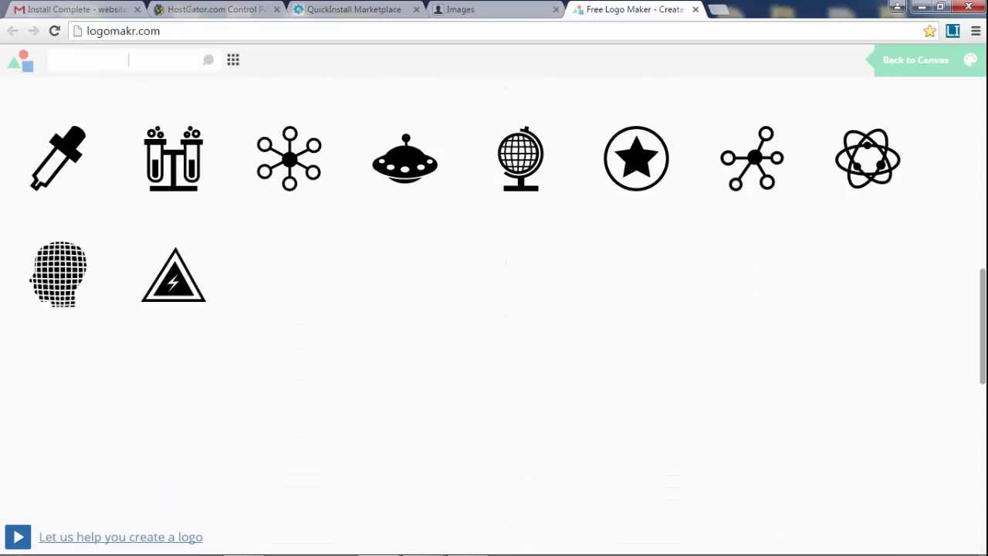
pyautogui.scroll(-4, 494, 309)
pyautogui.scroll(15, 494, 309)
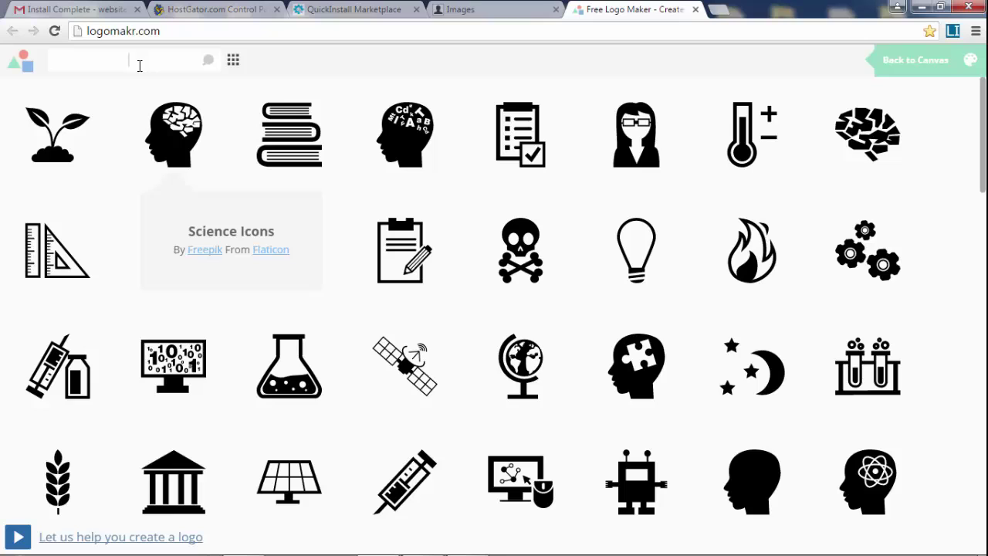
# Step: Search the graphics for "compass" and add the thick-ringed round compass with a diagonal needle to the canvas
pyautogui.write('pass')
pyautogui.press('Return')
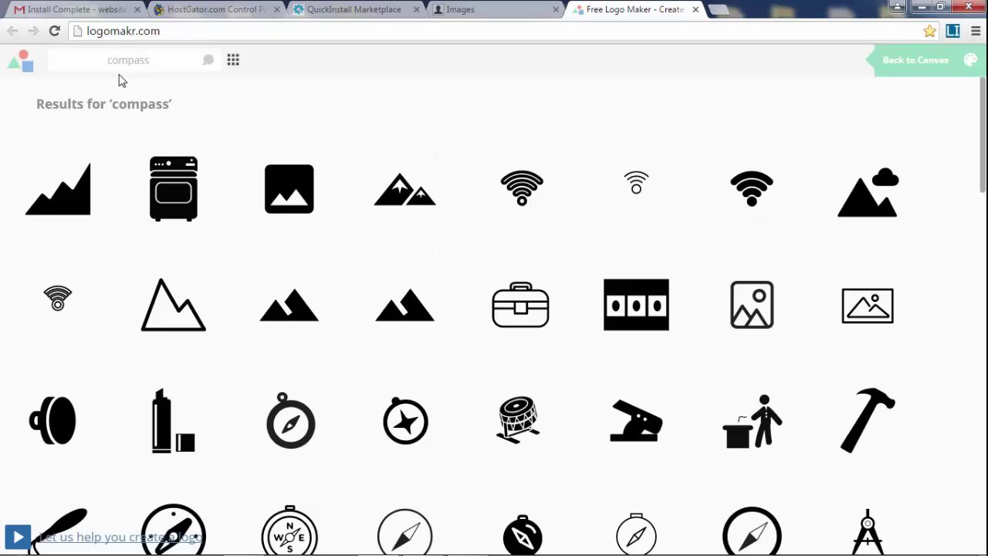
pyautogui.scroll(-2, 565, 286)
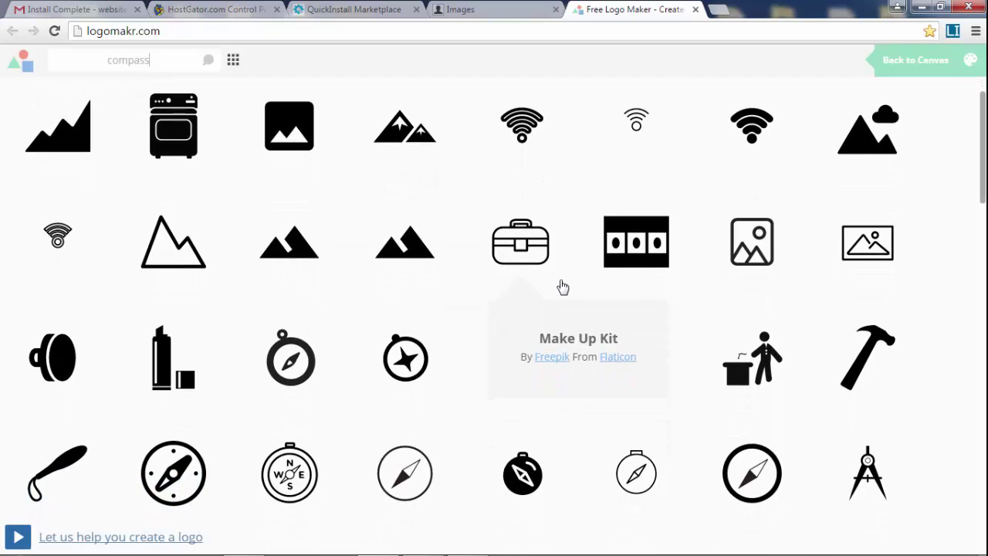
pyautogui.scroll(-4, 563, 298)
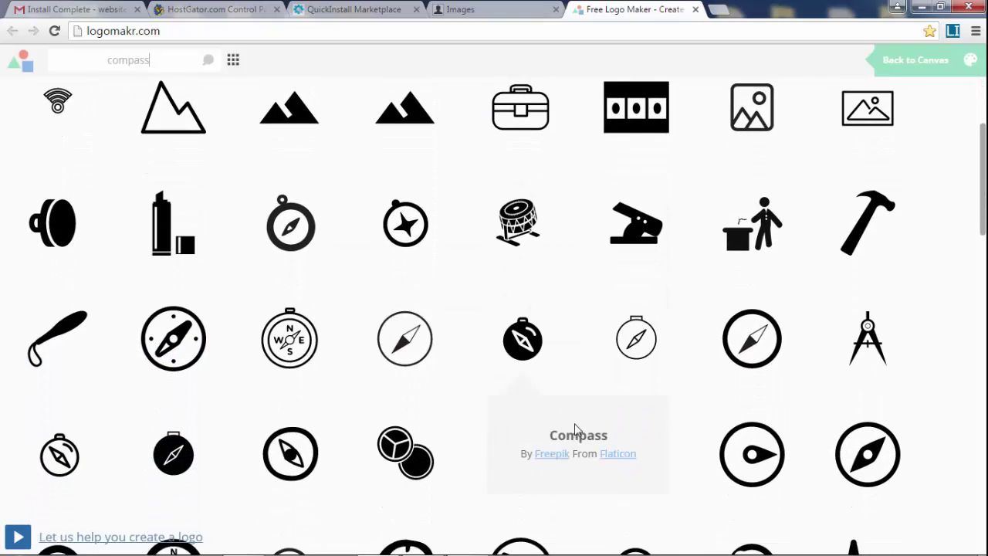
pyautogui.scroll(-2, 593, 476)
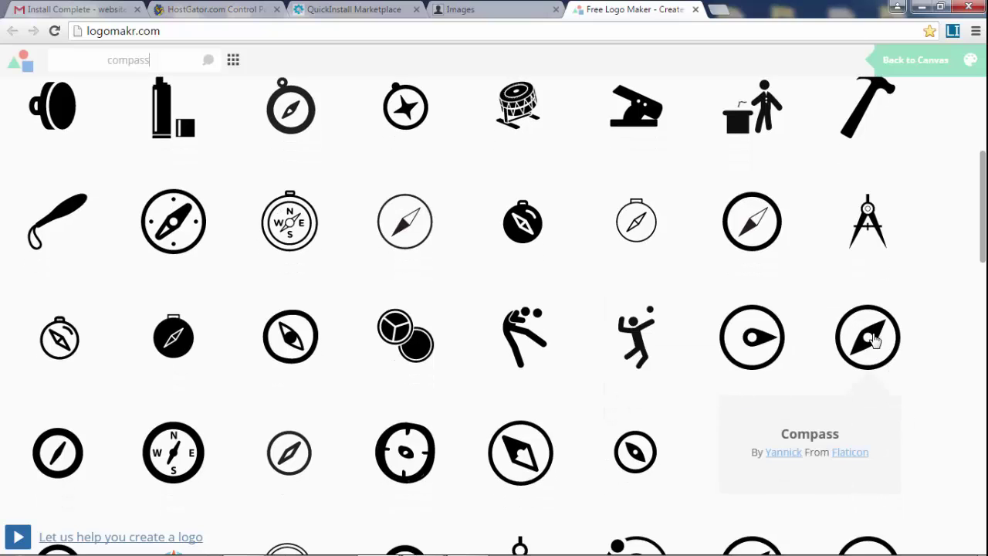
pyautogui.click(868, 337)
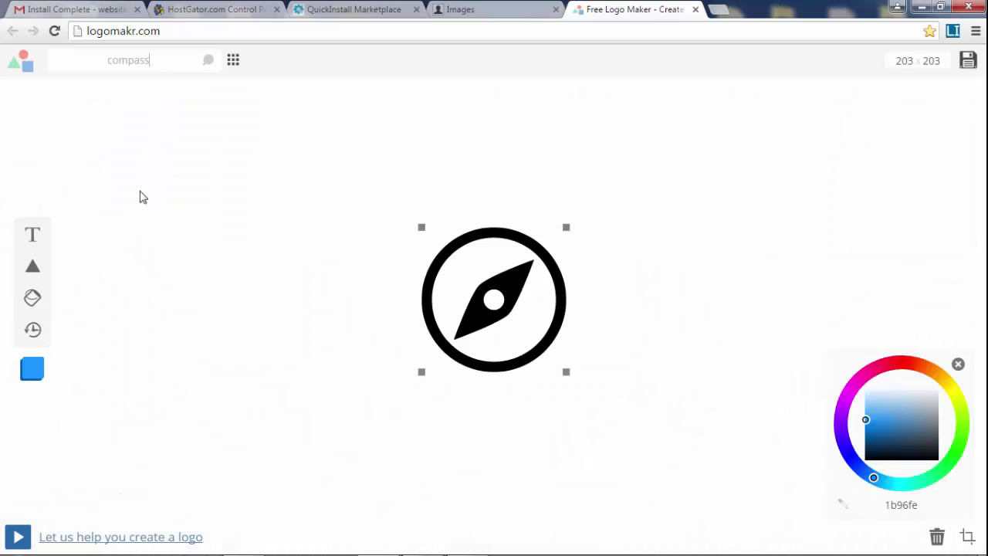
pyautogui.click(599, 167)
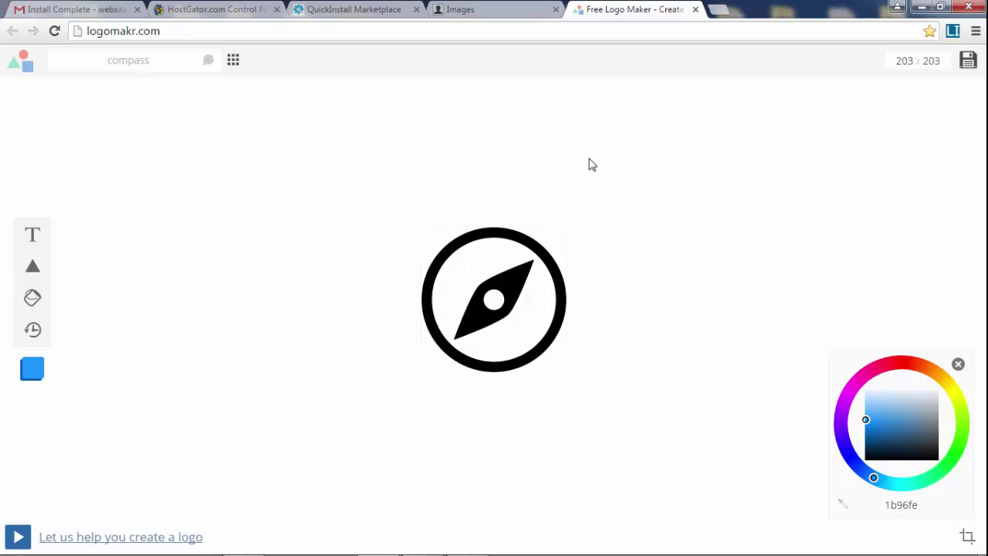
# Step: Check the WordPress site's domain name in the QuickInstall list of installs
pyautogui.click(366, 10)
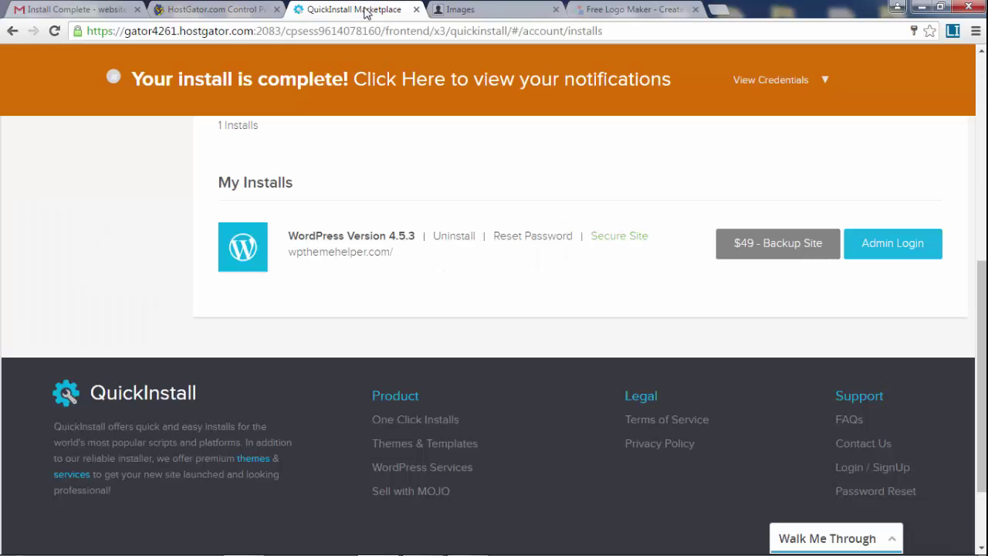
pyautogui.moveTo(392, 253); pyautogui.dragTo(287, 266)
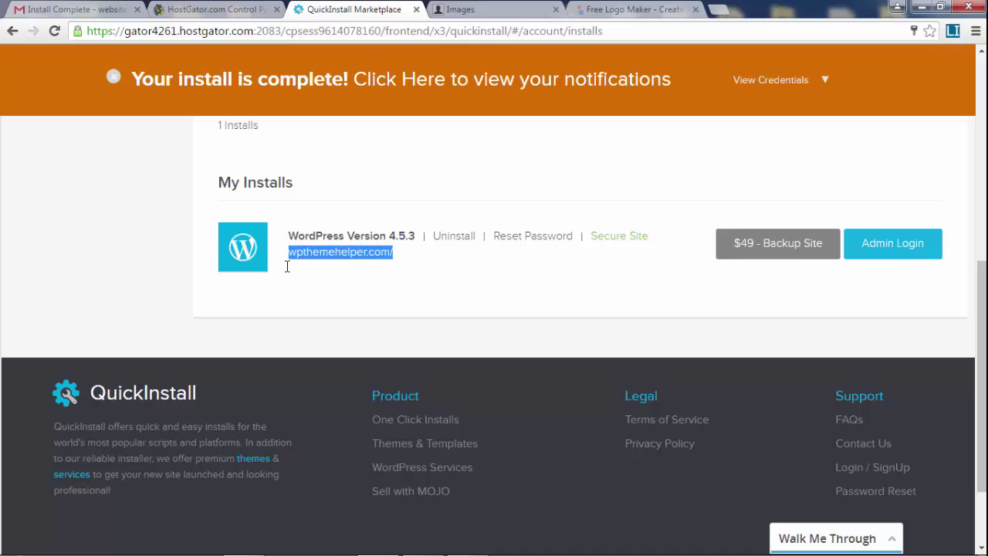
pyautogui.click(497, 298)
# Step: Back in the logo maker, move the compass toward the upper left and add the text "WP Theme Helper"
pyautogui.click(655, 7)
pyautogui.moveTo(538, 325); pyautogui.dragTo(340, 260)
pyautogui.click(32, 234)
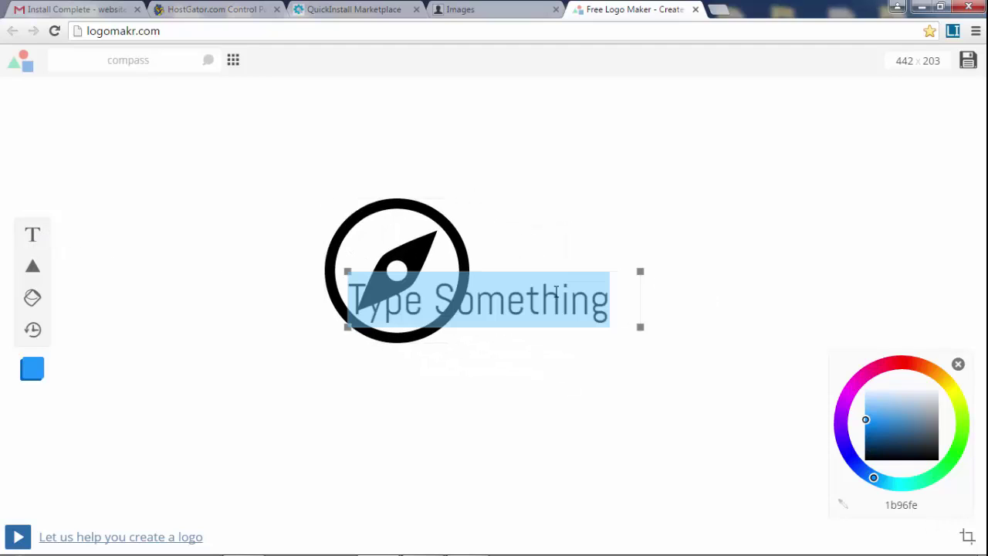
pyautogui.write('WP ')
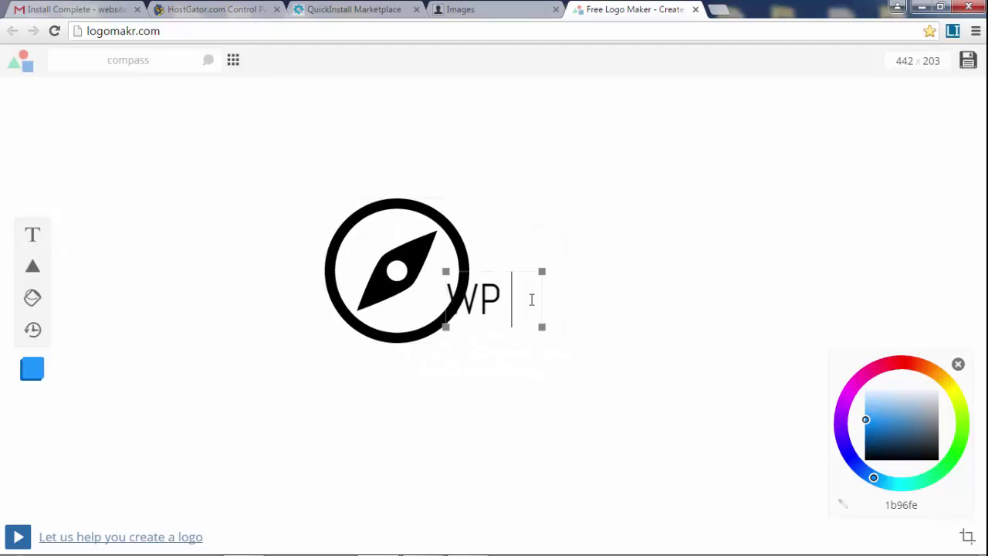
pyautogui.write('Theme Helpe')
pyautogui.press('BackSpace')
pyautogui.press('BackSpace')
pyautogui.write('lper')
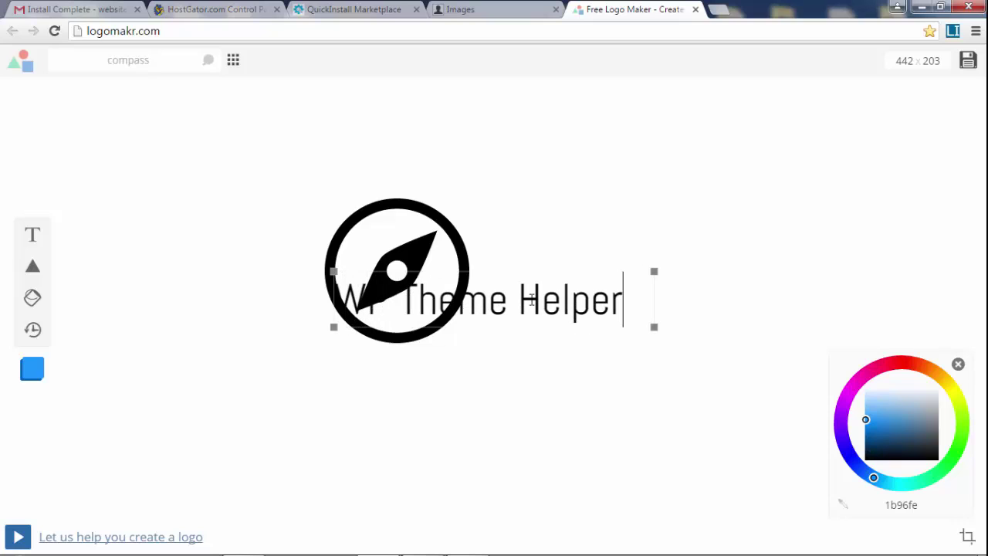
pyautogui.click(584, 186)
# Step: Shrink the compass and the text and set the text directly to the icon's right, making the logo about 251 × 39
pyautogui.moveTo(584, 316); pyautogui.dragTo(714, 263)
pyautogui.click(429, 249)
pyautogui.moveTo(468, 198); pyautogui.dragTo(429, 251)
pyautogui.click(652, 255)
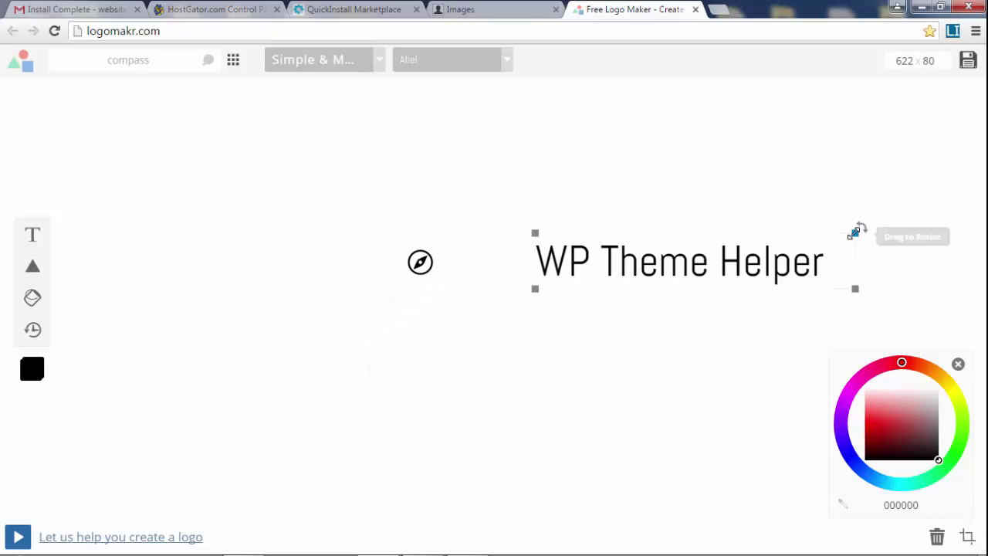
pyautogui.moveTo(856, 230); pyautogui.dragTo(681, 294)
pyautogui.moveTo(587, 277); pyautogui.dragTo(499, 268)
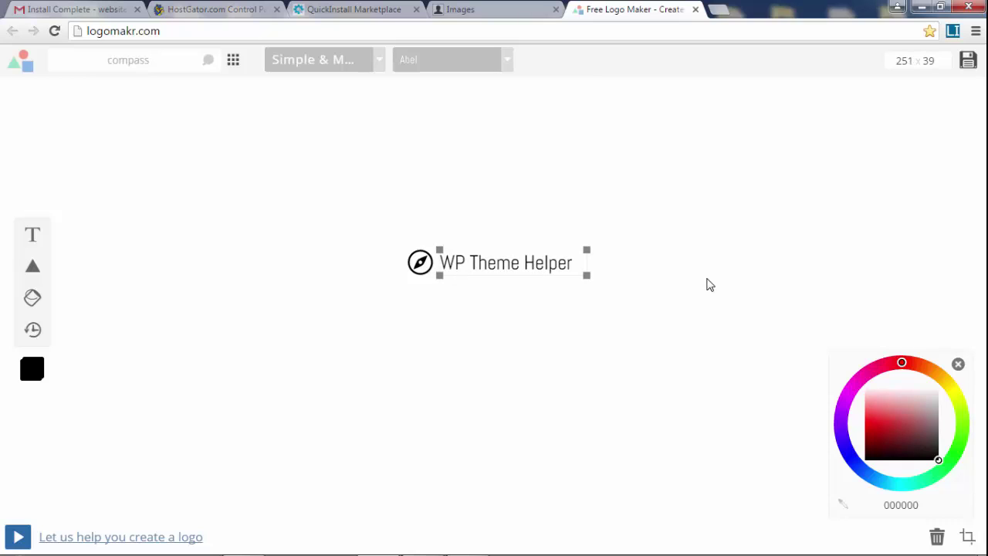
pyautogui.click(702, 156)
# Step: Set the logo canvas size to 254 × 50
pyautogui.click(517, 278)
pyautogui.click(912, 59)
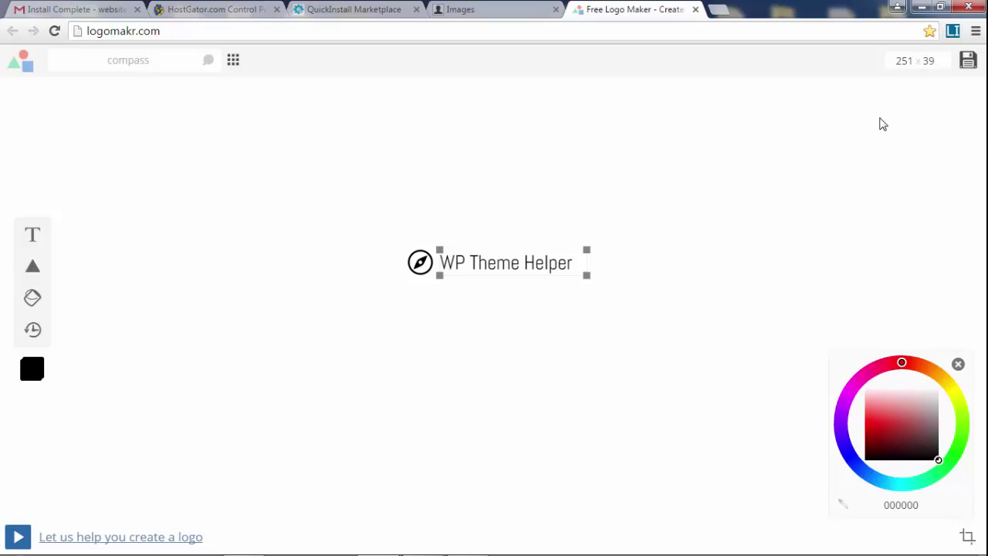
pyautogui.press('BackSpace')
pyautogui.write('5')
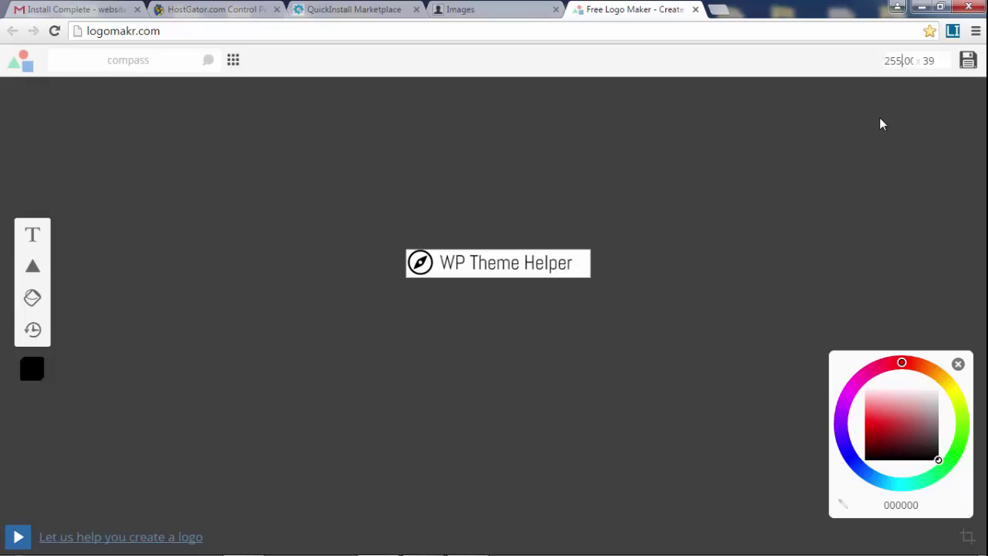
pyautogui.press('BackSpace')
pyautogui.write('4')
pyautogui.press('Tab')
pyautogui.press('BackSpace')
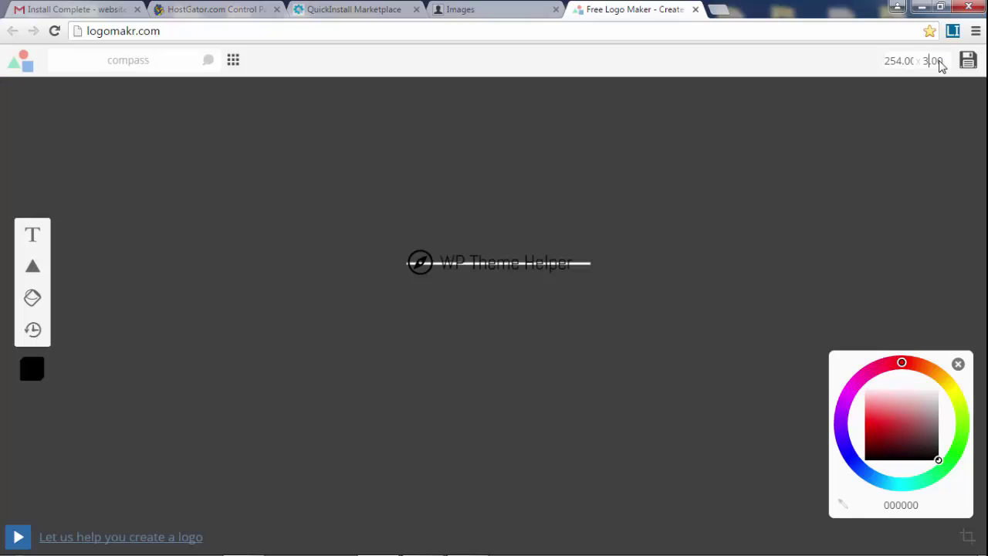
pyautogui.write('50')
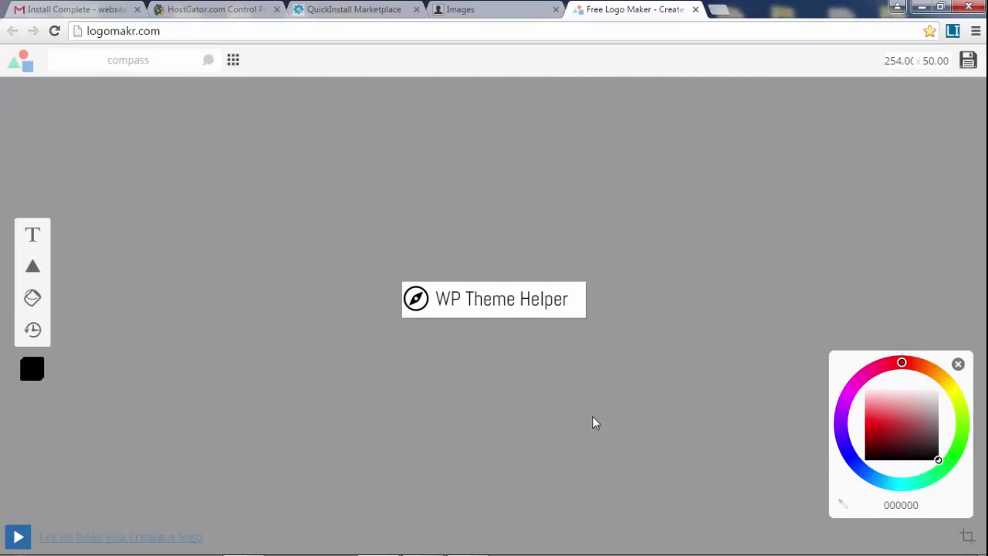
# Step: Shift the "WP Theme Helper" text toward the right edge of the canvas and move the compass icon close beside it
pyautogui.click(512, 302)
pyautogui.moveTo(512, 302); pyautogui.dragTo(524, 305)
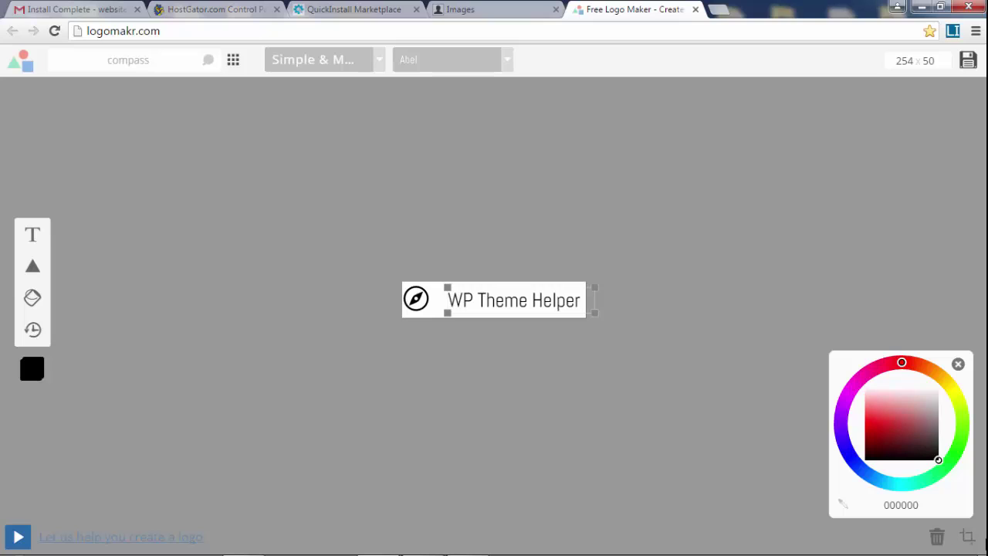
pyautogui.click(418, 300)
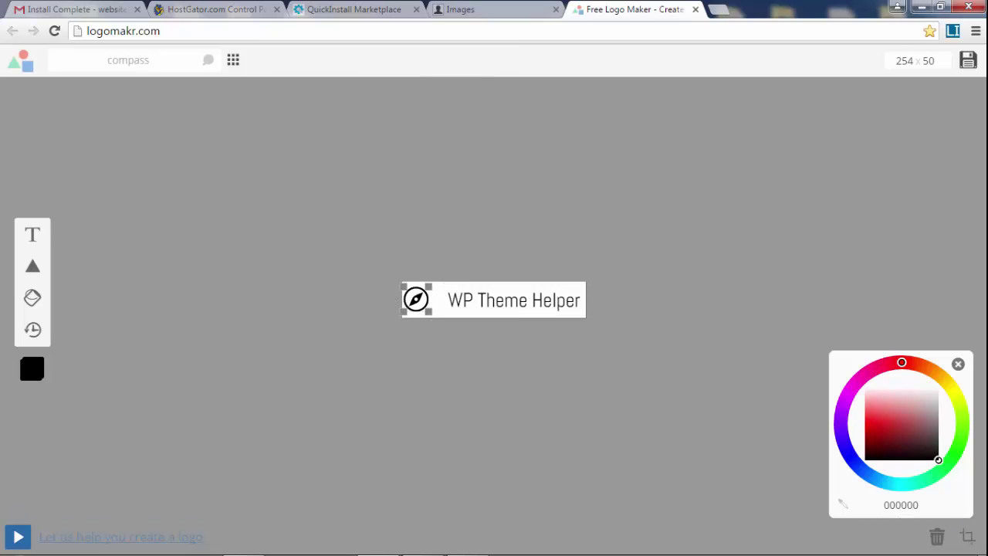
pyautogui.moveTo(418, 301); pyautogui.dragTo(423, 301)
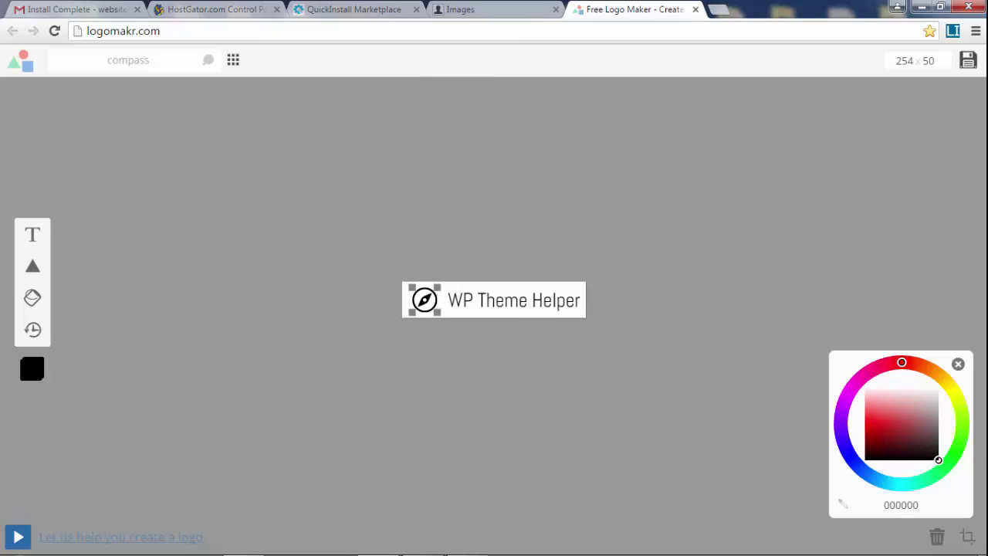
pyautogui.press('Right')
pyautogui.press('Right')
pyautogui.press('Right')
pyautogui.press('Right')
pyautogui.press('Right')
pyautogui.press('Right')
pyautogui.press('Right')
pyautogui.press('Right')
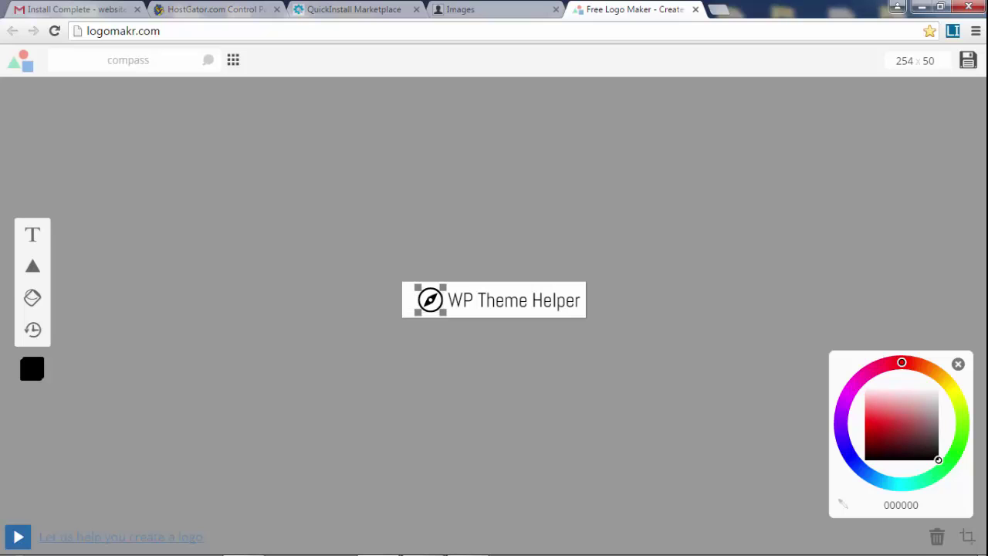
# Step: Nudge the compass icon and text together slightly left to center them on the canvas
pyautogui.click(530, 307)
pyautogui.moveTo(357, 204); pyautogui.dragTo(690, 377)
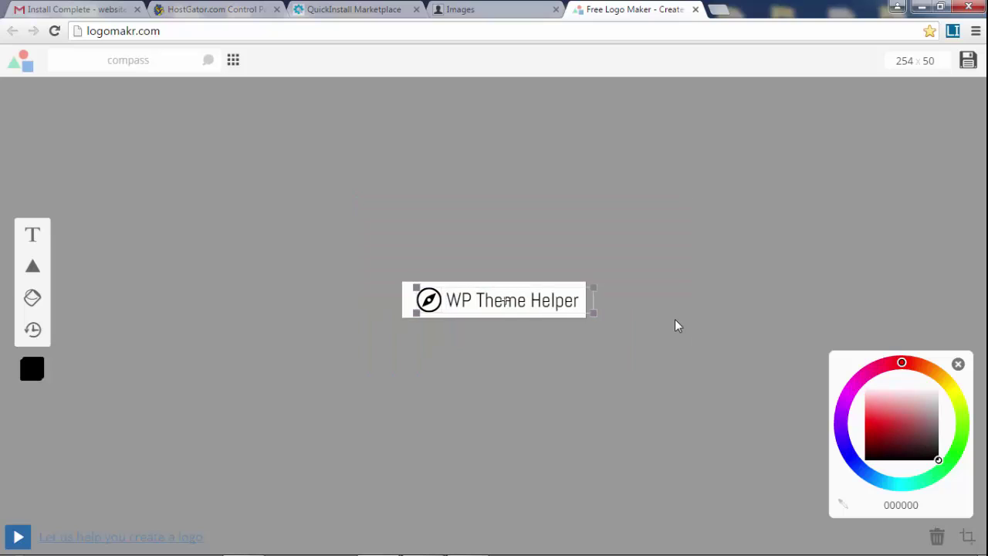
pyautogui.press('Left')
pyautogui.press('Left')
pyautogui.press('Left')
pyautogui.press('Left')
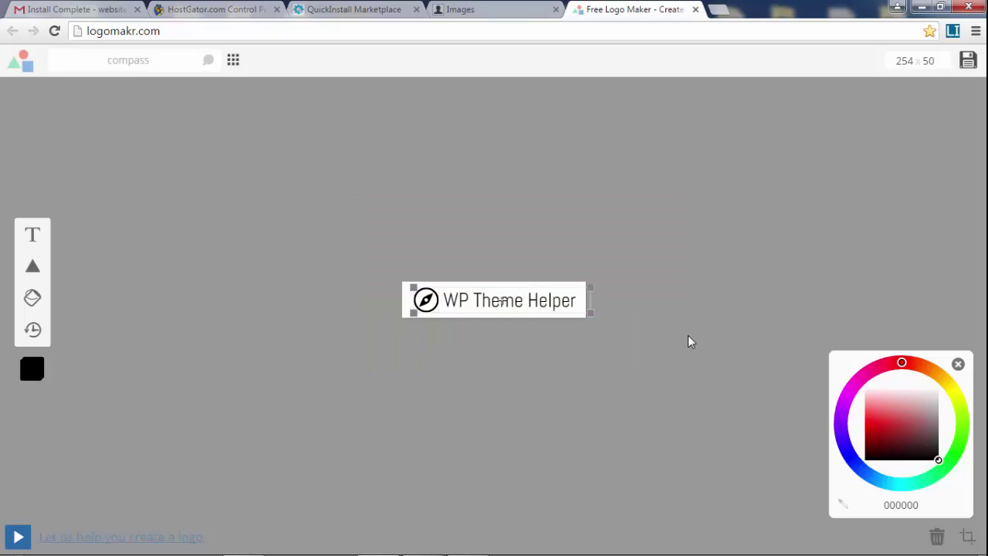
pyautogui.click(691, 342)
# Step: Recolor only the compass icon blue (008dff), keeping the text black
pyautogui.click(428, 314)
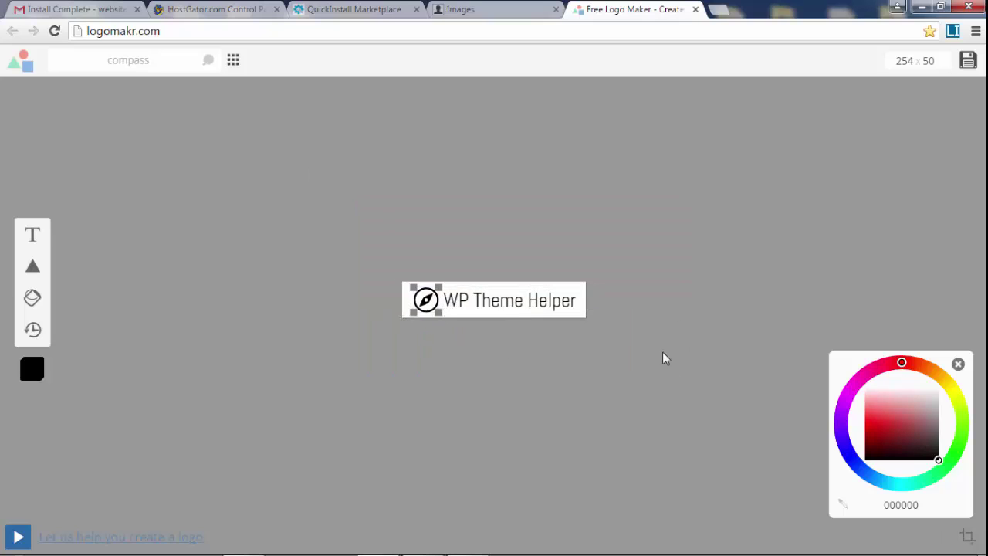
pyautogui.click(692, 232)
pyautogui.click(533, 301)
pyautogui.click(426, 301)
pyautogui.click(874, 478)
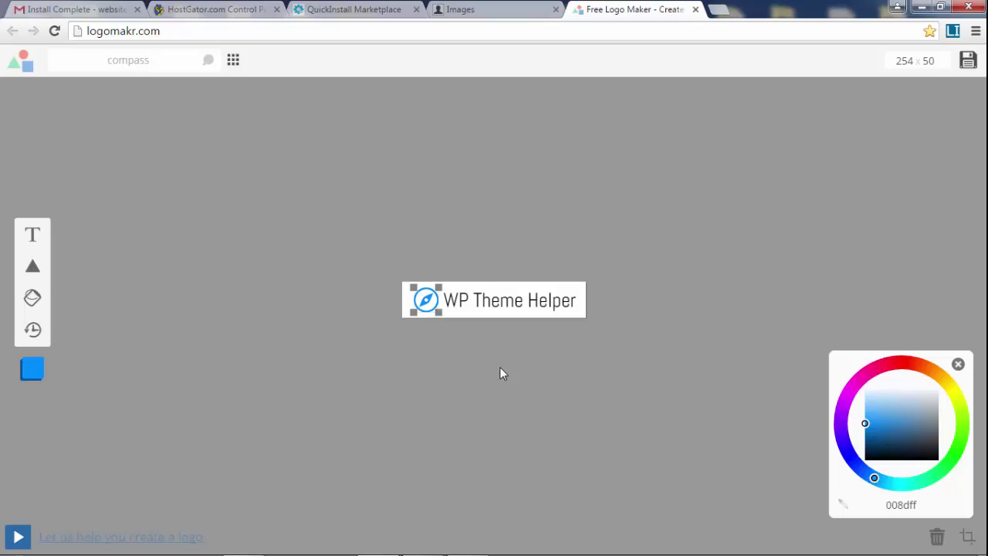
pyautogui.click(565, 390)
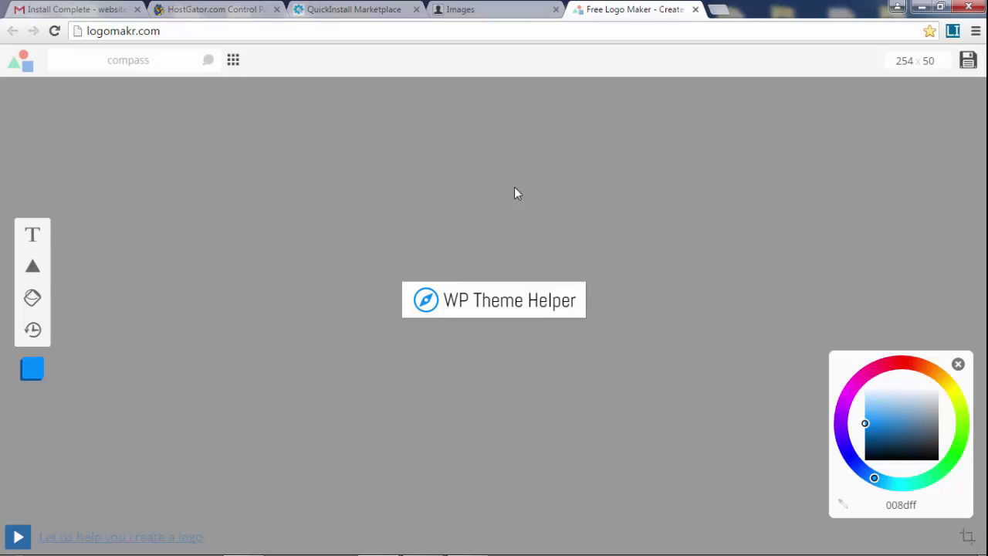
pyautogui.moveTo(343, 242); pyautogui.dragTo(652, 332)
pyautogui.click(651, 313)
pyautogui.moveTo(379, 268); pyautogui.dragTo(671, 354)
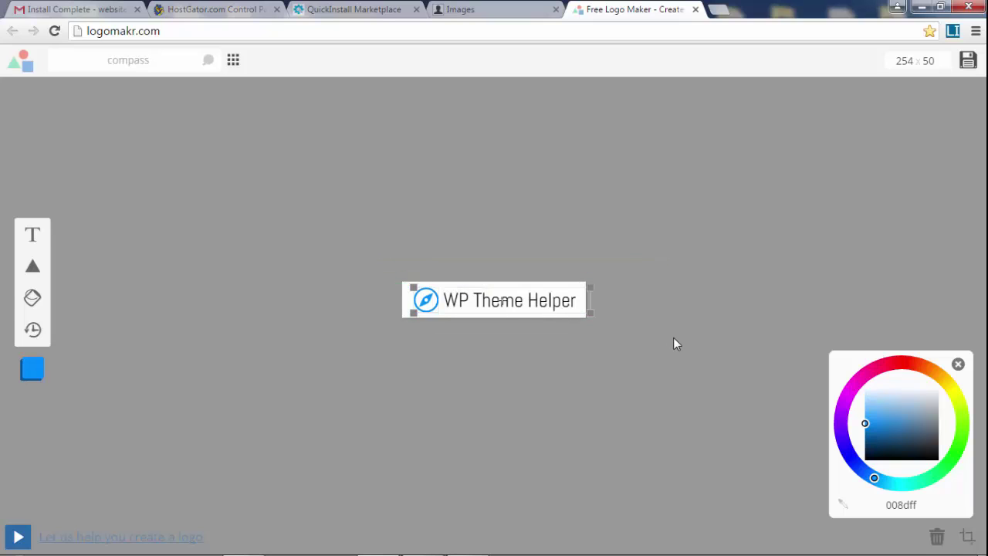
pyautogui.moveTo(384, 261); pyautogui.dragTo(647, 351)
pyautogui.click(679, 227)
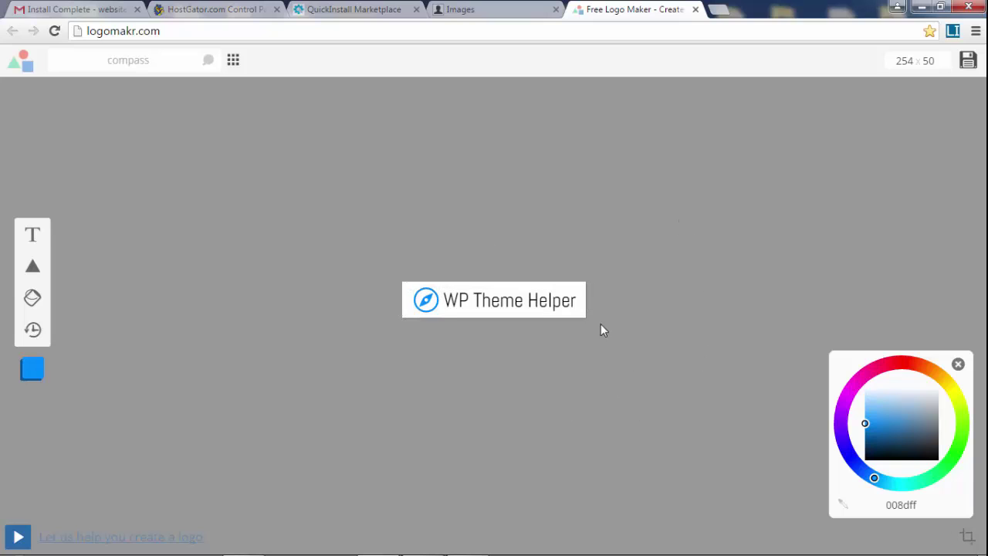
# Step: Save the blue-and-black logo to the computer and dismiss the save message
pyautogui.moveTo(360, 250); pyautogui.dragTo(661, 339)
pyautogui.click(969, 60)
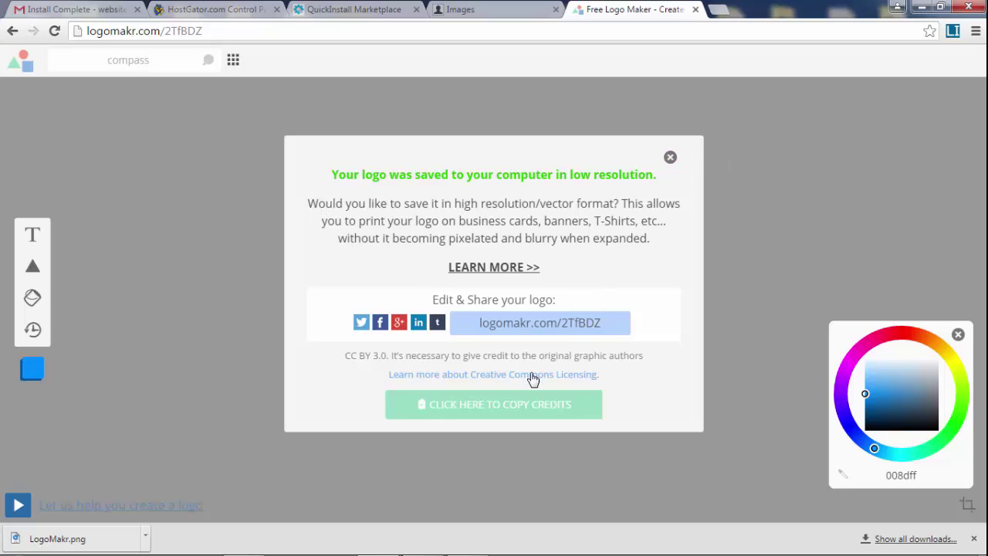
pyautogui.click(671, 158)
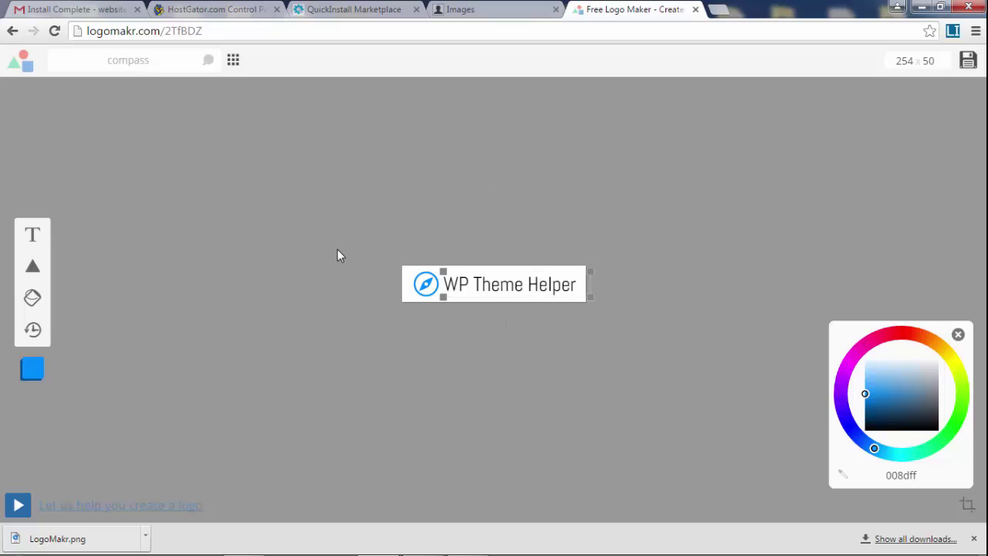
# Step: Recolor both the compass icon and the text white (ffffff) and save this version to the computer
pyautogui.moveTo(340, 254); pyautogui.dragTo(653, 342)
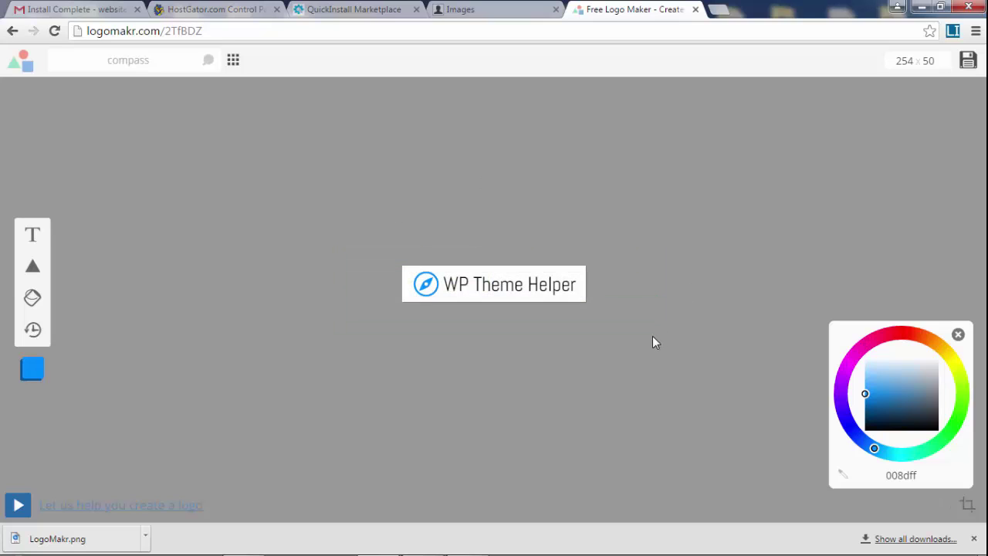
pyautogui.click(460, 365)
pyautogui.moveTo(366, 237); pyautogui.dragTo(658, 336)
pyautogui.moveTo(896, 381); pyautogui.dragTo(850, 331)
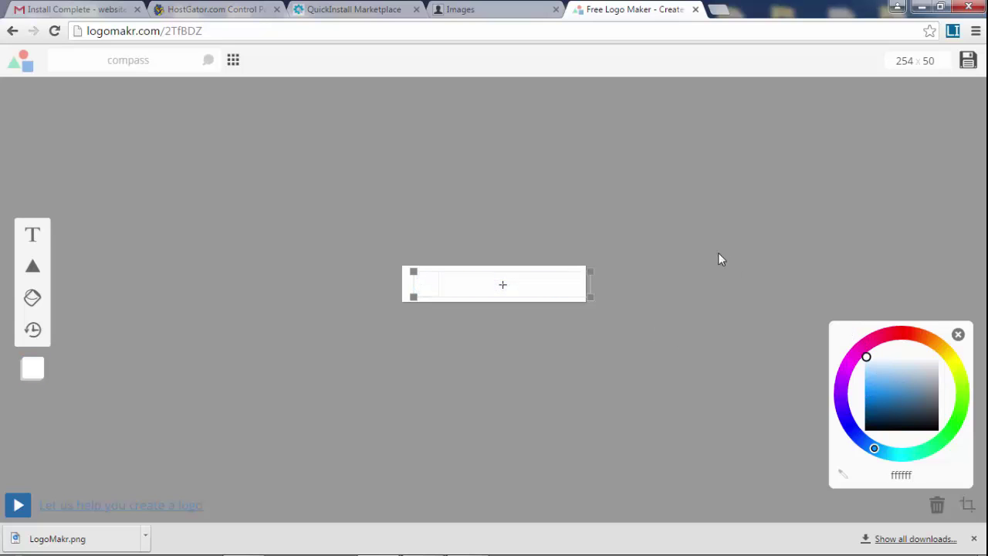
pyautogui.click(661, 281)
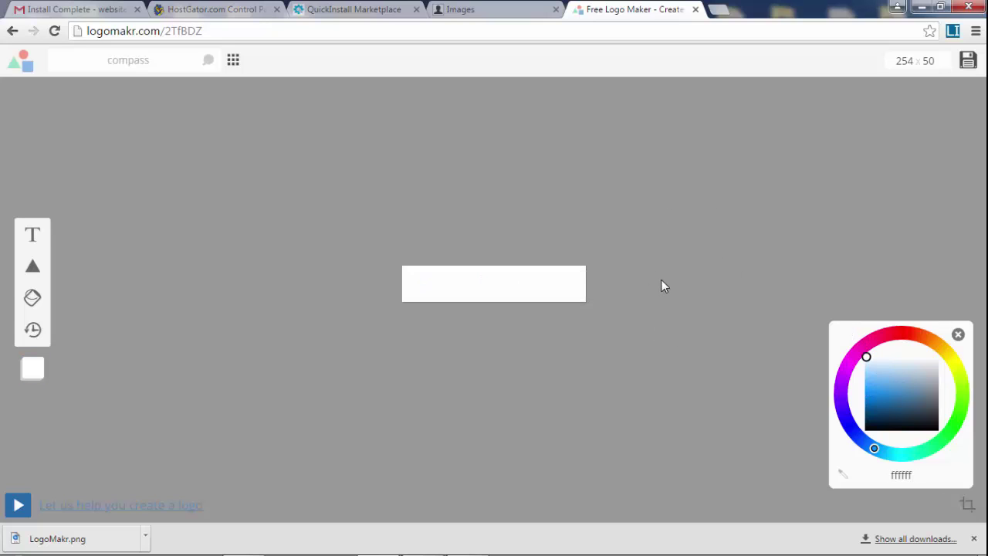
pyautogui.click(968, 60)
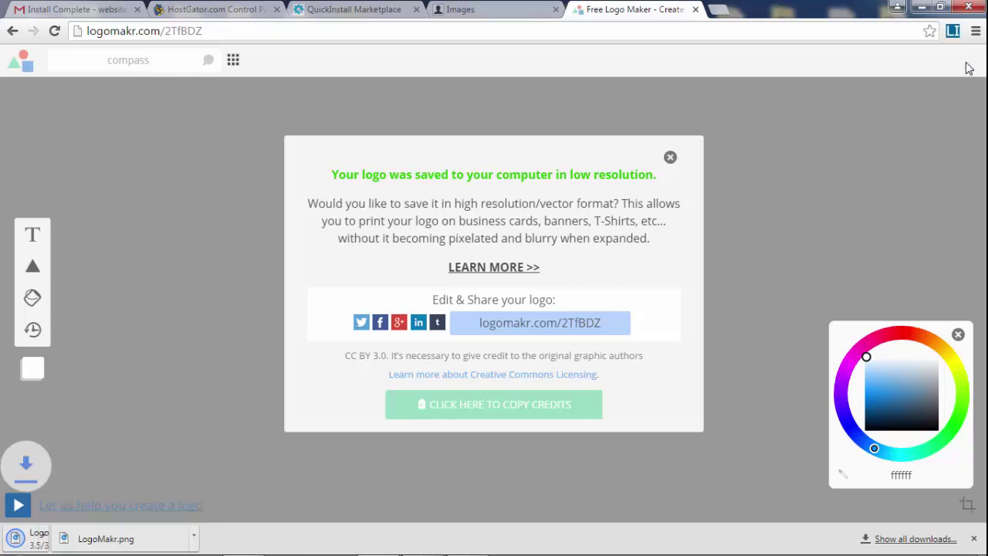
pyautogui.click(671, 157)
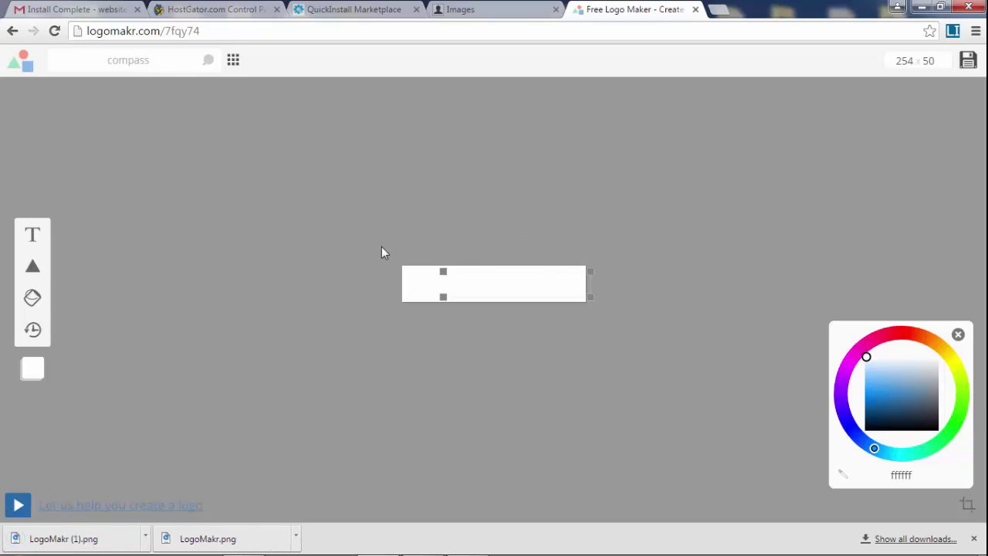
# Step: Recolor only the white compass icon light blue (289fff), leaving the text white
pyautogui.click(421, 289)
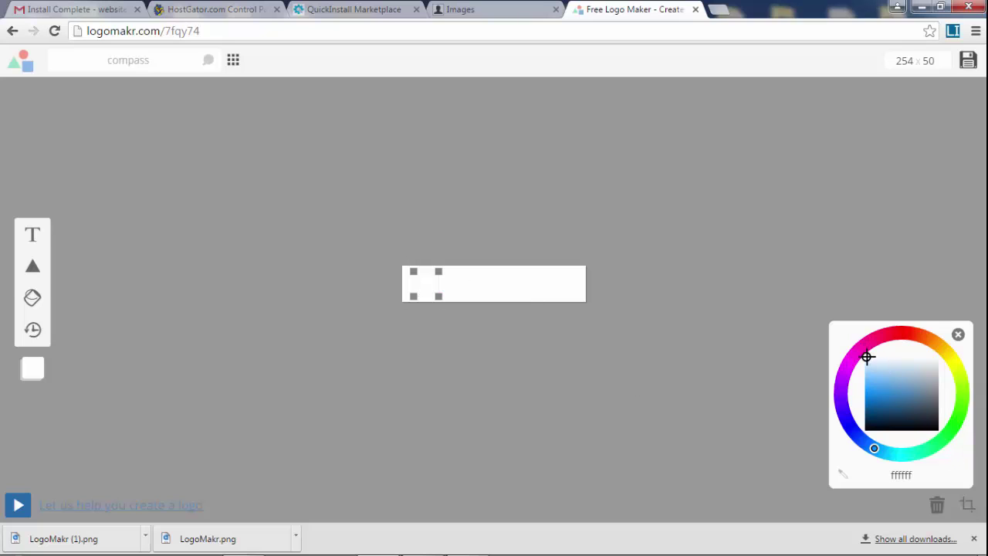
pyautogui.moveTo(867, 357); pyautogui.dragTo(862, 388)
pyautogui.click(680, 369)
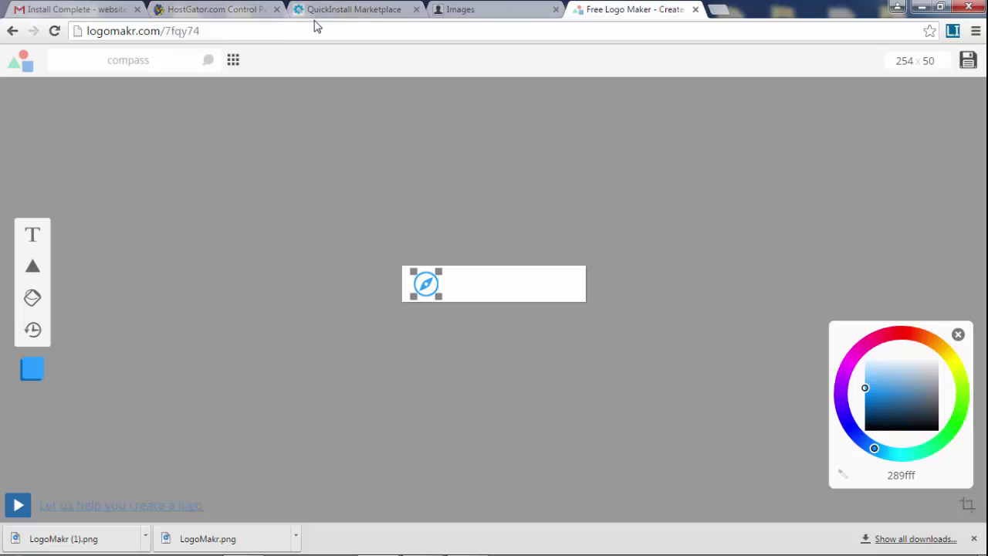
pyautogui.click(468, 297)
pyautogui.click(389, 210)
pyautogui.click(426, 284)
pyautogui.click(866, 188)
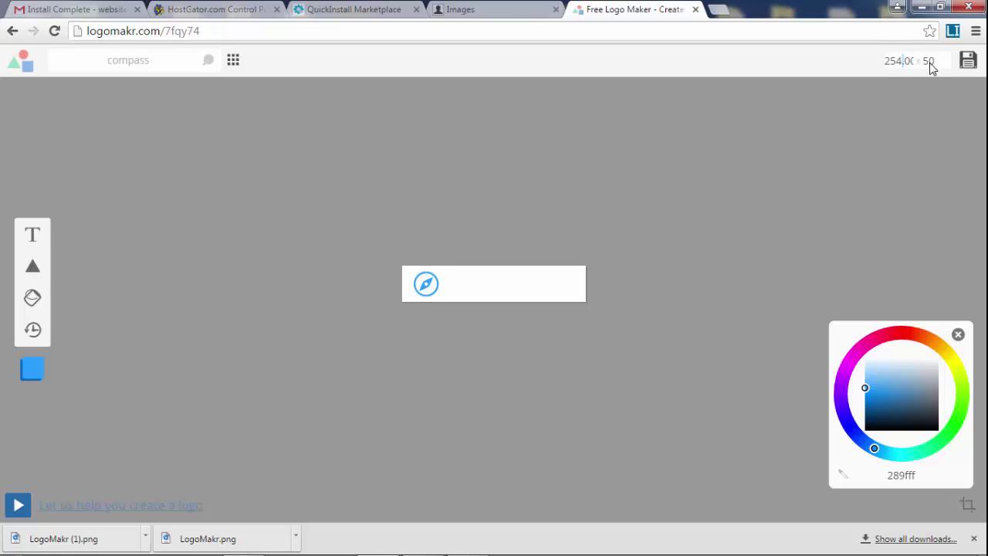
# Step: Set the canvas width to 32
pyautogui.click(897, 62)
pyautogui.press('BackSpace')
pyautogui.press('Delete')
pyautogui.write('30')
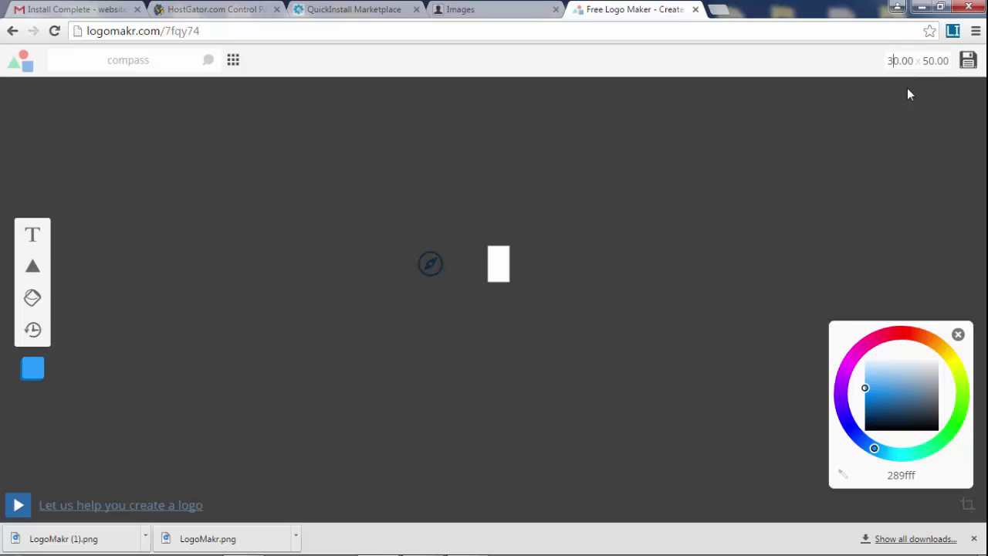
pyautogui.press('Delete')
pyautogui.write('2')
# Step: Set the canvas height to 32 and apply the new canvas size
pyautogui.click(934, 61)
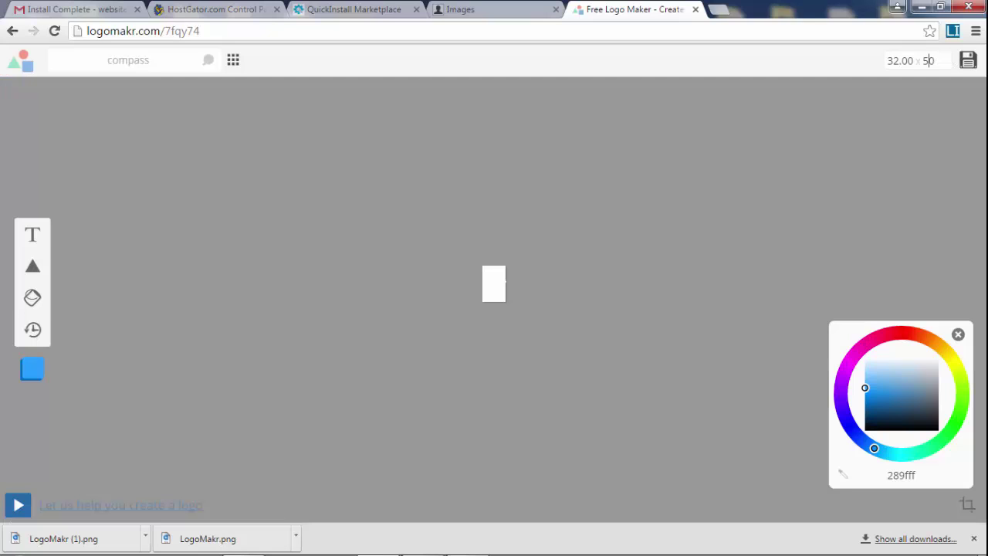
pyautogui.press('Delete')
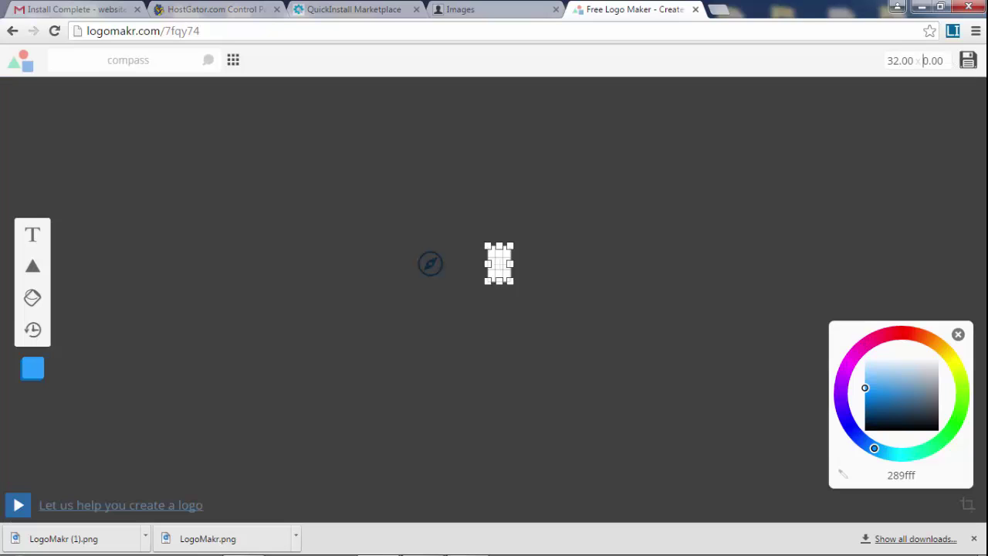
pyautogui.write('3')
pyautogui.press('Delete')
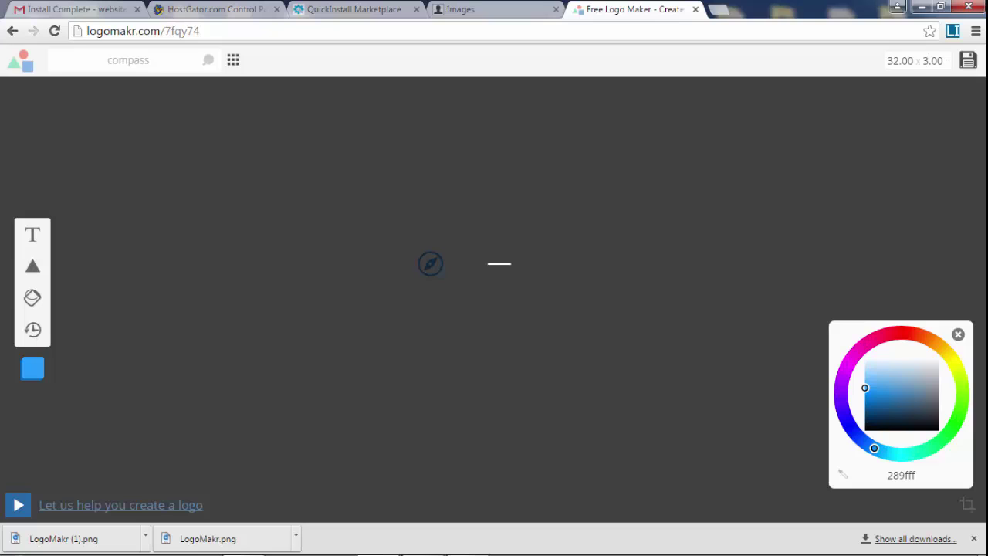
pyautogui.write('2')
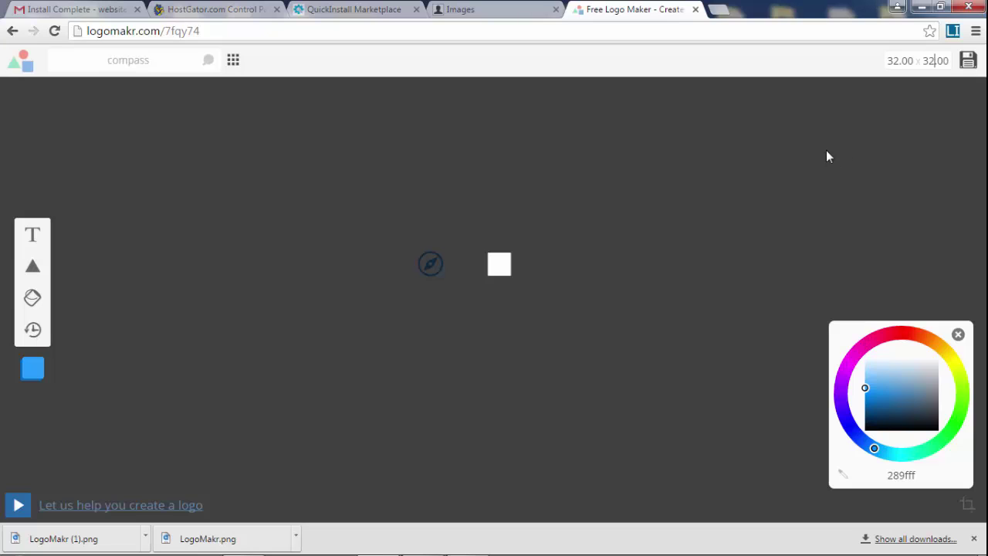
pyautogui.press('BackSpace')
pyautogui.press('BackSpace')
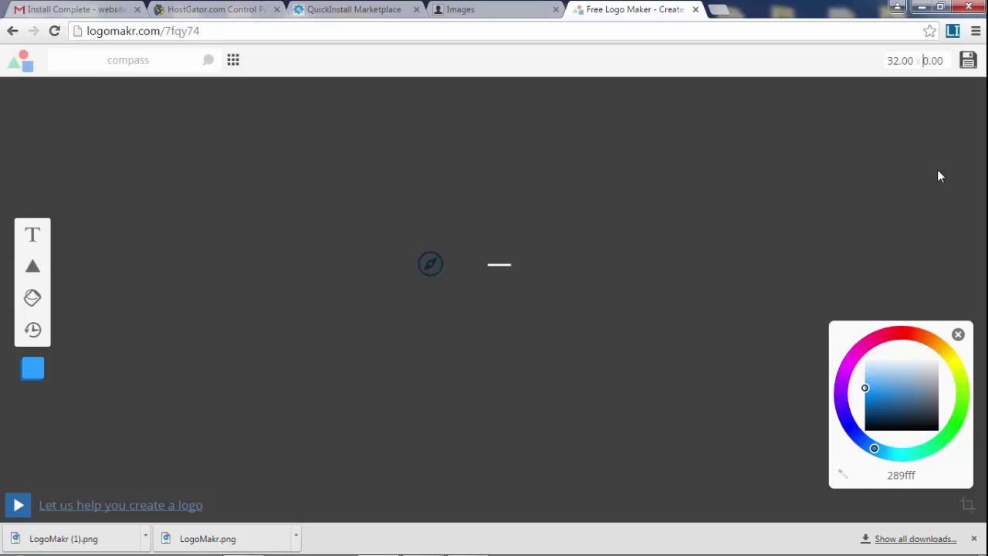
pyautogui.write('3')
pyautogui.press('Delete')
pyautogui.write('2')
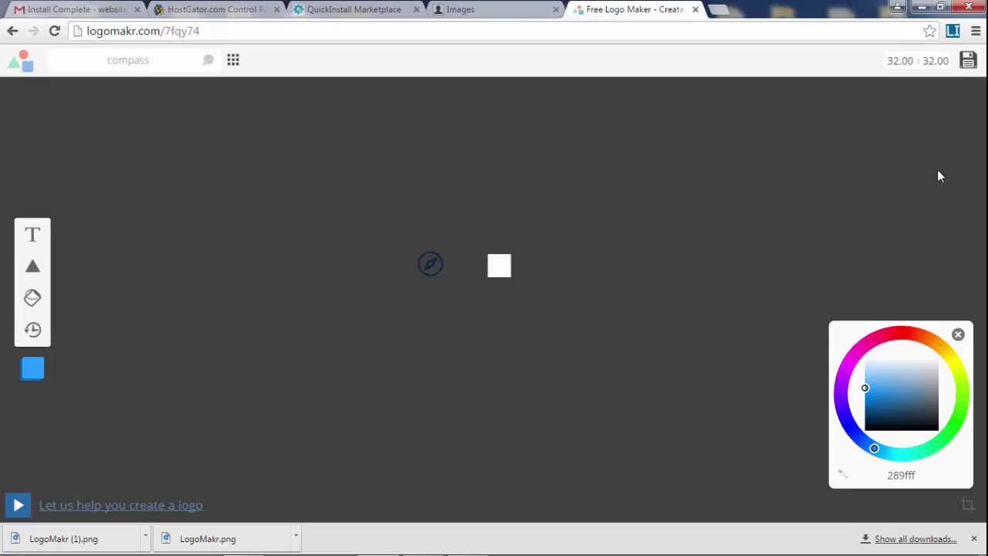
pyautogui.press('Return')
# Step: Select the compass icon outside the canvas and move it onto the 32 × 32 canvas
pyautogui.moveTo(337, 230); pyautogui.dragTo(479, 356)
pyautogui.click(561, 278)
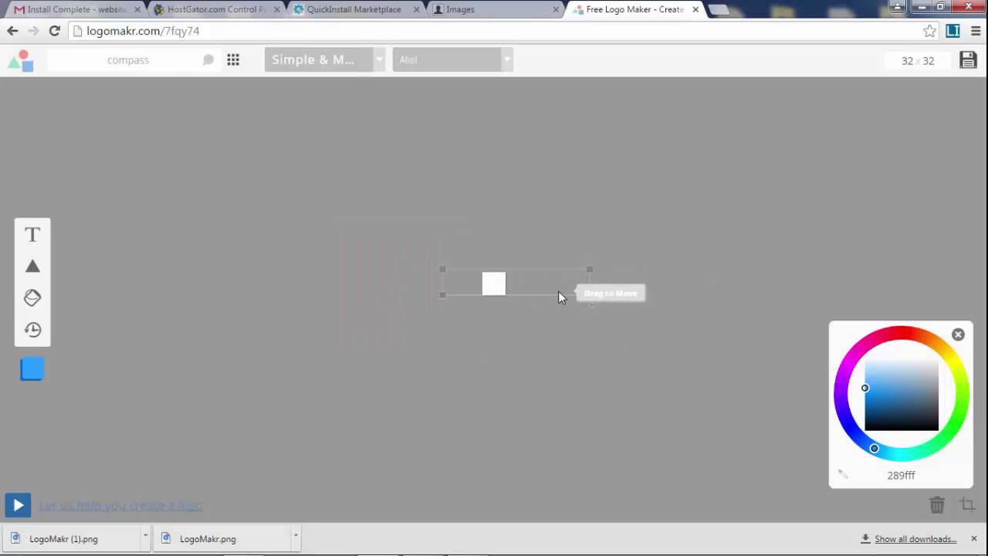
pyautogui.click(558, 291)
pyautogui.moveTo(320, 213); pyautogui.dragTo(474, 342)
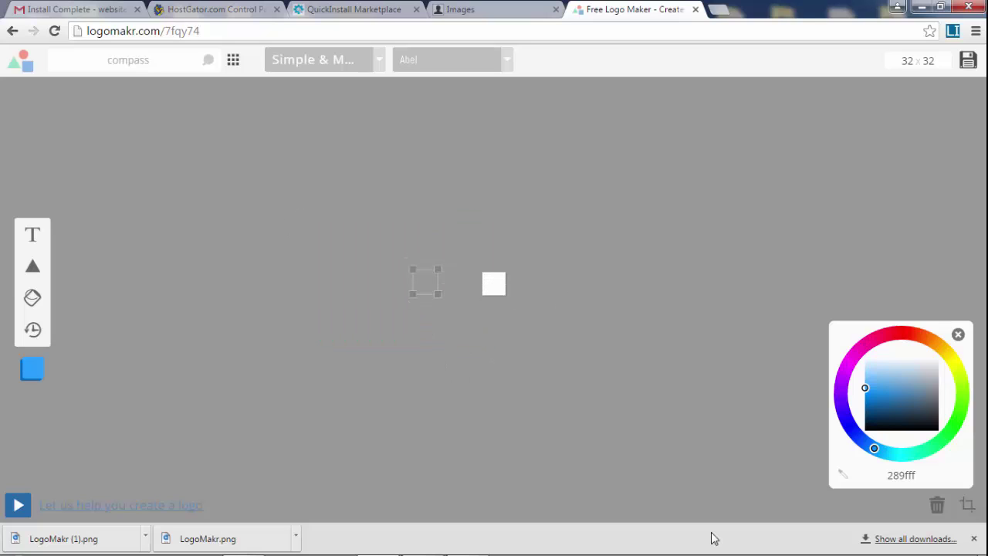
pyautogui.press('Right')
pyautogui.press('Right')
pyautogui.press('Right')
pyautogui.press('Right')
pyautogui.press('Right')
pyautogui.press('Right')
pyautogui.press('Right')
pyautogui.press('Right')
pyautogui.press('Down')
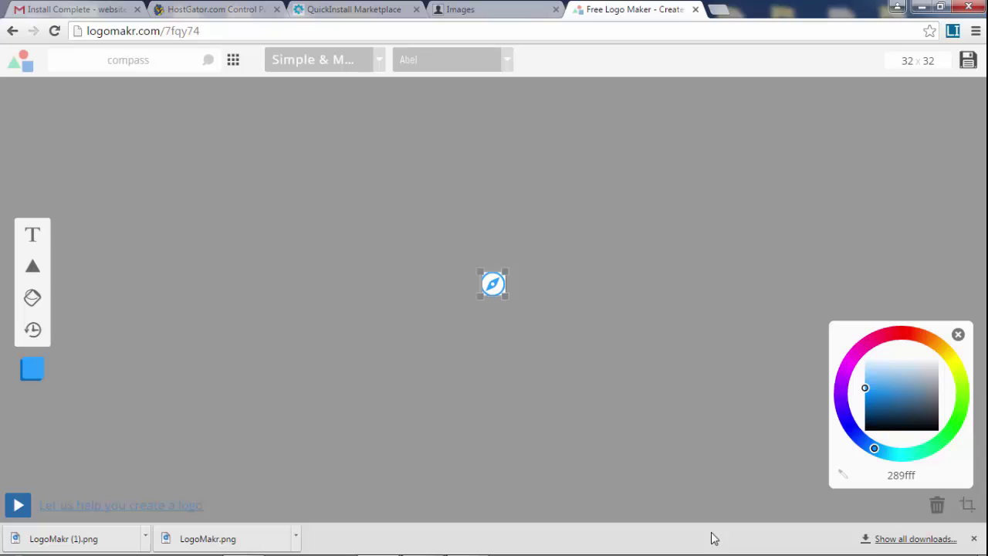
# Step: Shrink the compass icon slightly, nudge it right to fit the small canvas, and save the icon to the computer
pyautogui.moveTo(505, 271); pyautogui.dragTo(502, 274)
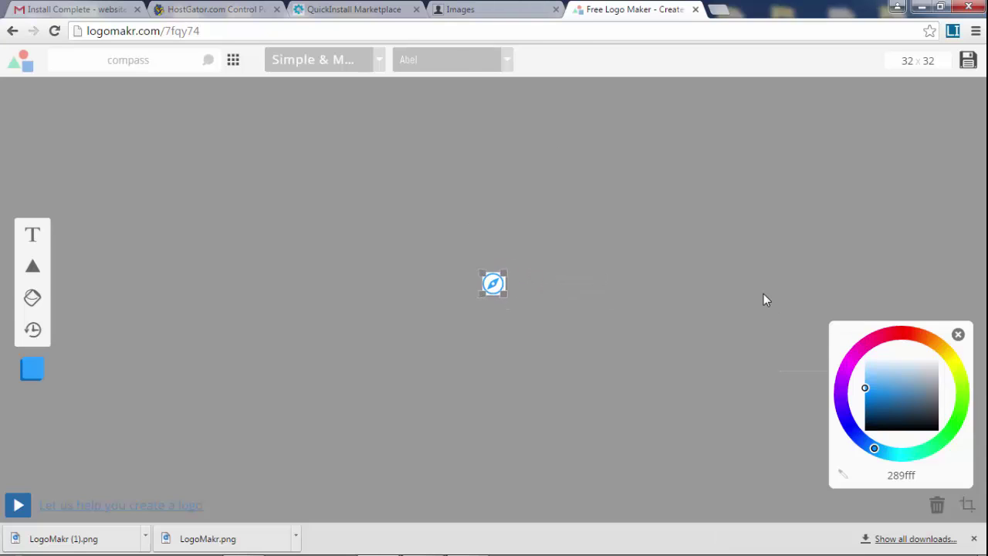
pyautogui.press('Right')
pyautogui.press('Right')
pyautogui.press('Right')
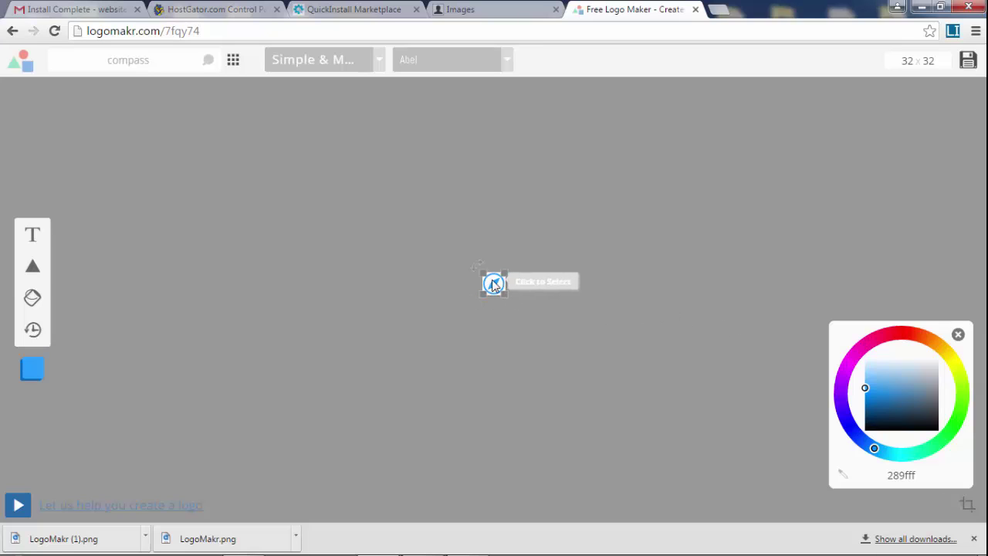
pyautogui.click(969, 60)
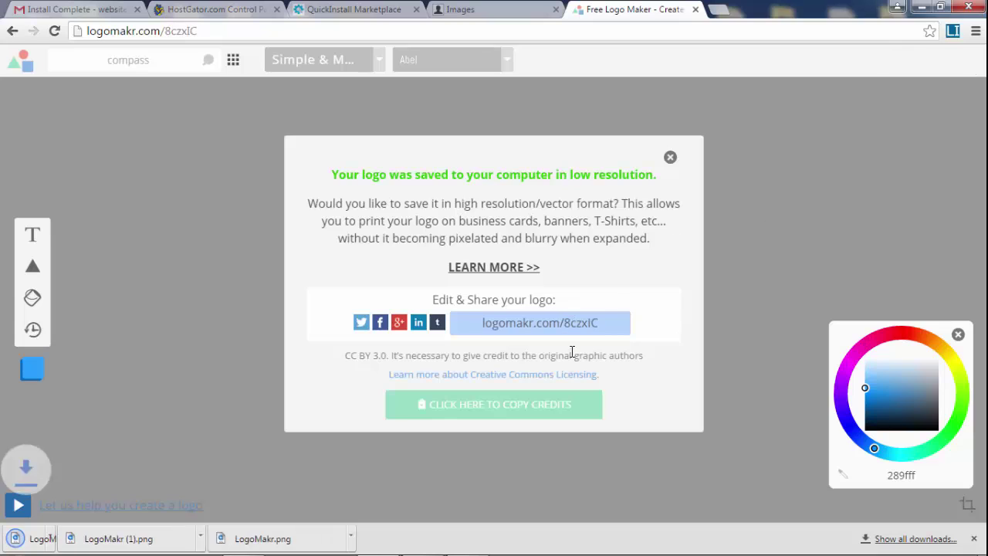
pyautogui.click(670, 158)
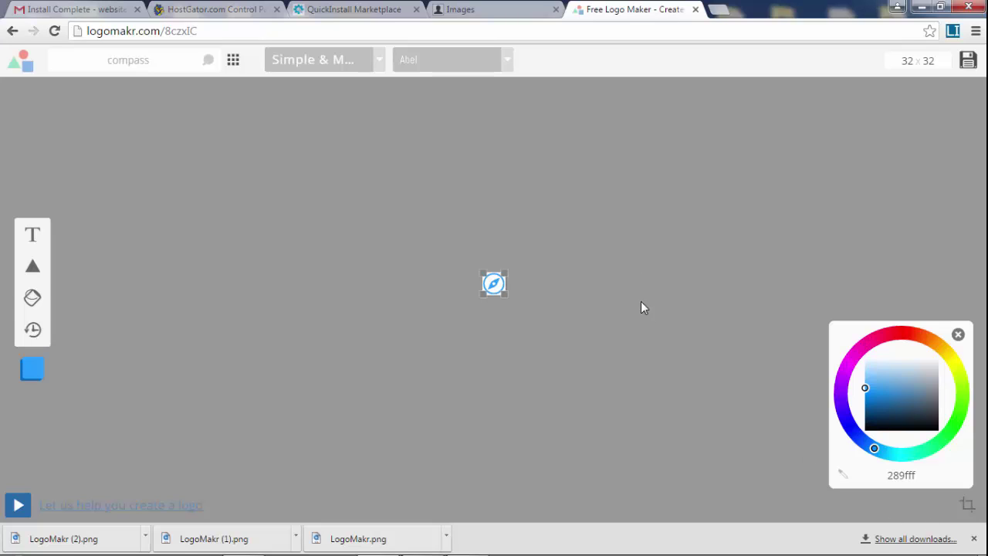
# Step: Close the logo maker page and open the Unsplash.com free images link in a new tab
pyautogui.click(663, 344)
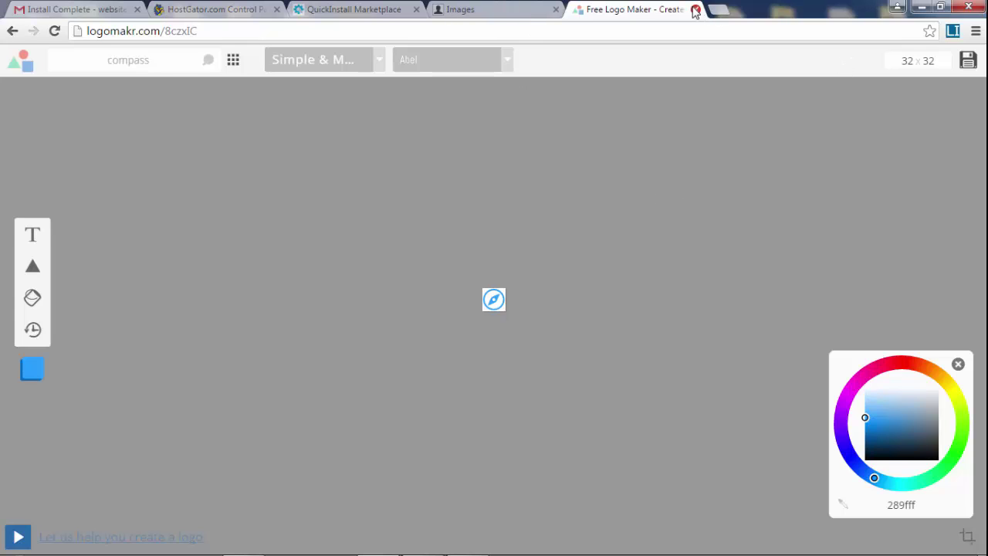
pyautogui.click(695, 9)
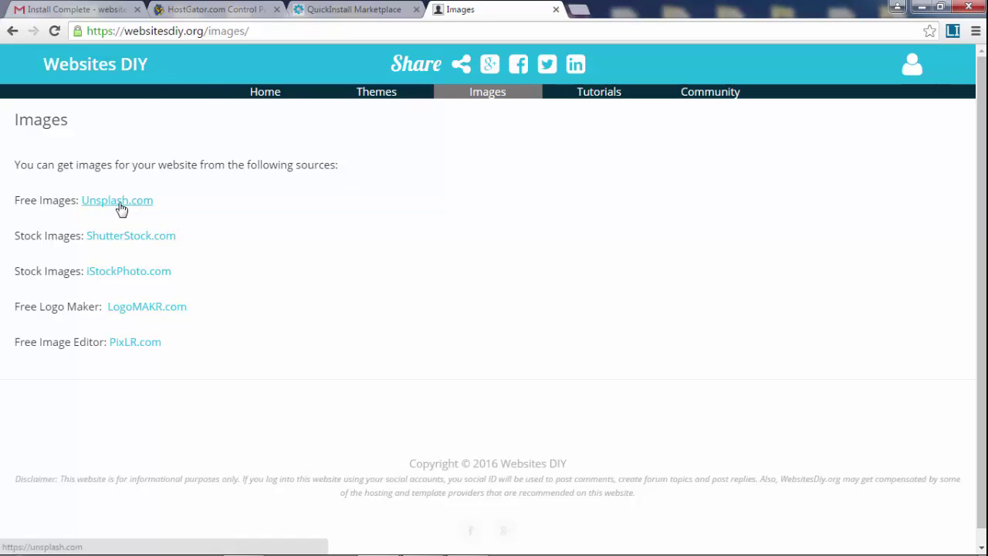
pyautogui.rightClick(121, 207)
pyautogui.click(159, 214)
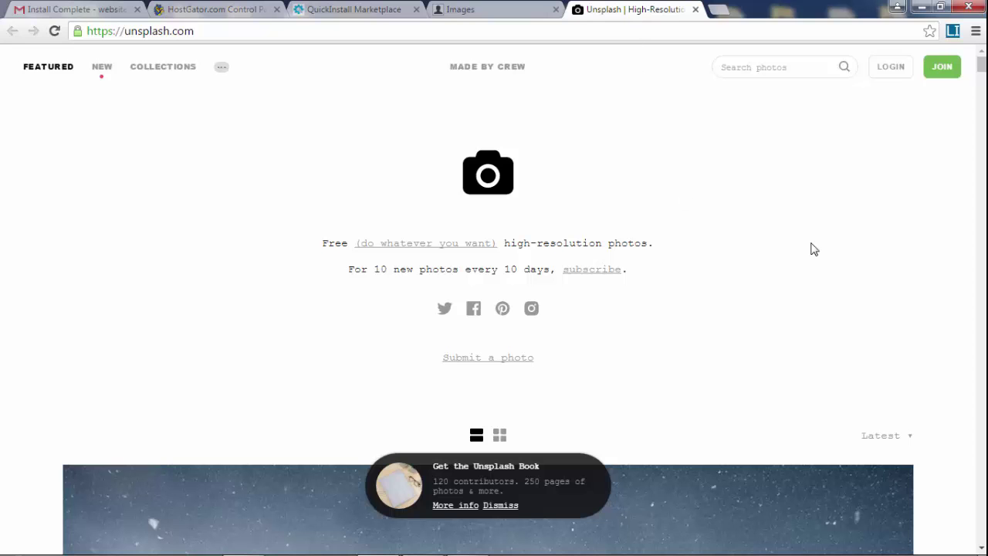
# Step: Switch the Unsplash photo feed to the multi-column grid layout
pyautogui.scroll(-5, 815, 248)
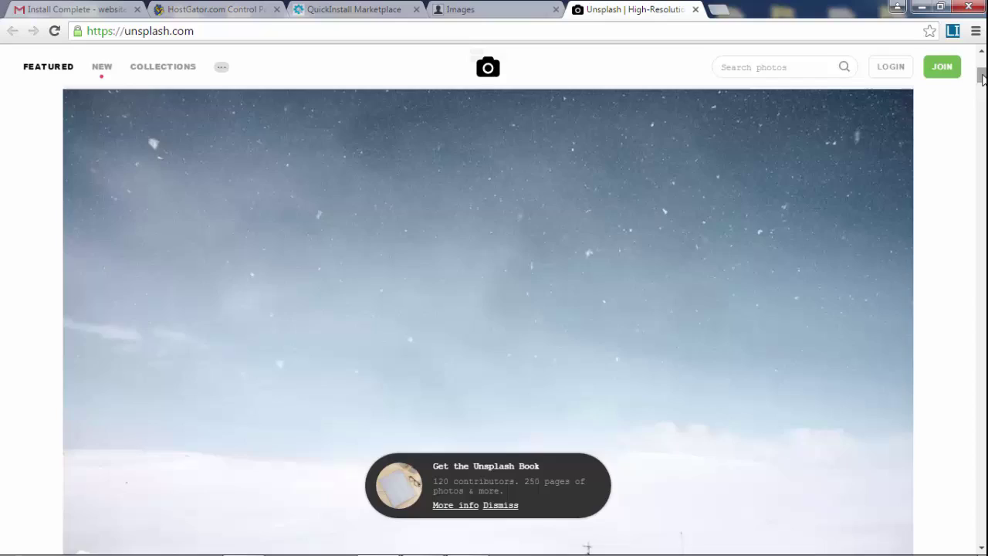
pyautogui.moveTo(983, 79)
pyautogui.mouseDown()
pyautogui.moveTo(983, 172)
pyautogui.moveTo(982, 70)
pyautogui.mouseUp()
pyautogui.scroll(-2, 550, 298)
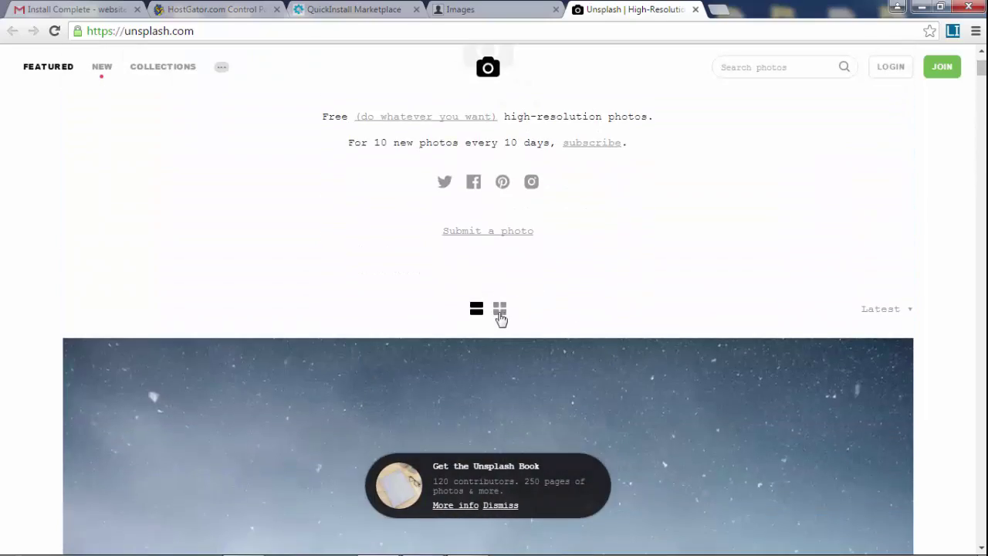
pyautogui.click(500, 310)
pyautogui.scroll(-3, 845, 165)
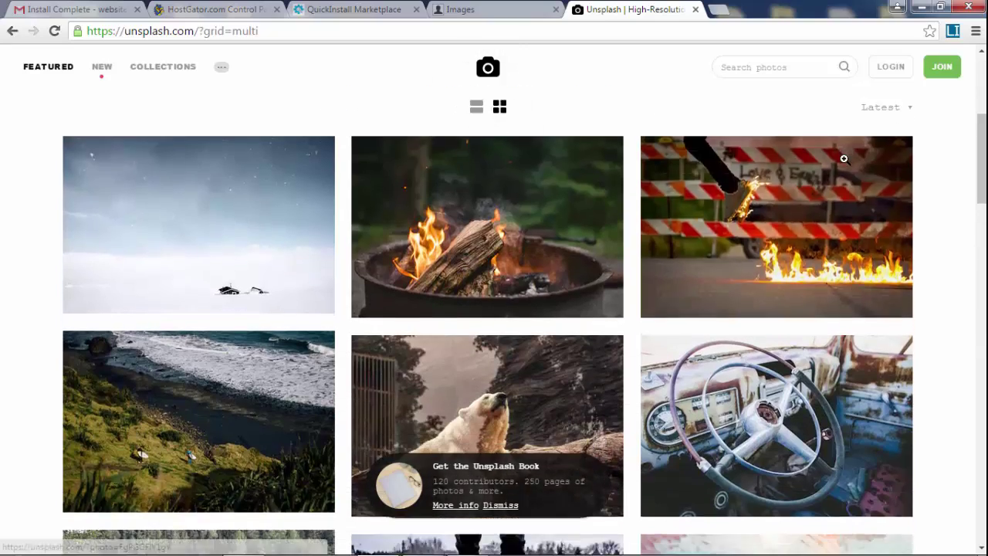
# Step: Find the photo of two pineapples in the pool among the featured photos and open it enlarged
pyautogui.scroll(-3, 844, 159)
pyautogui.scroll(1, 949, 286)
pyautogui.scroll(-2, 932, 324)
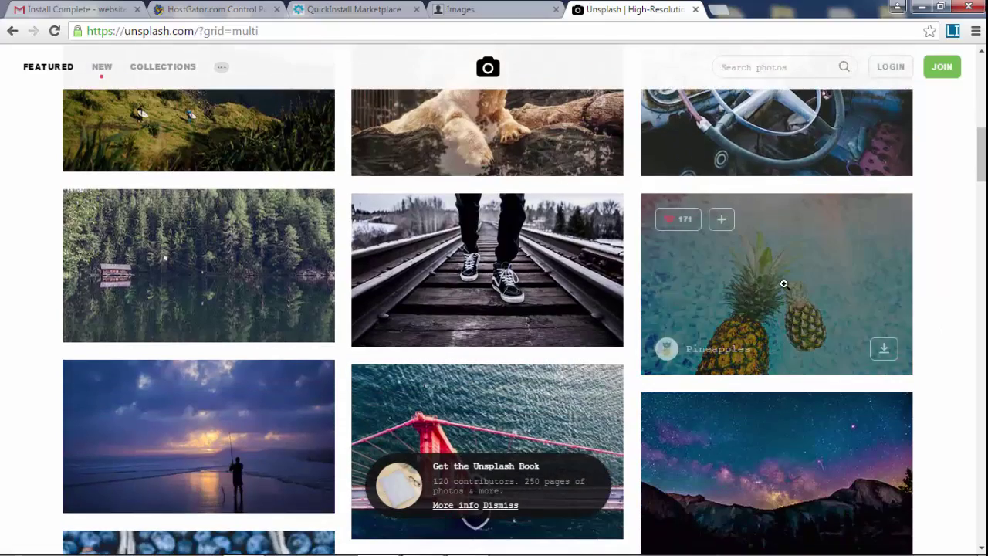
pyautogui.click(784, 285)
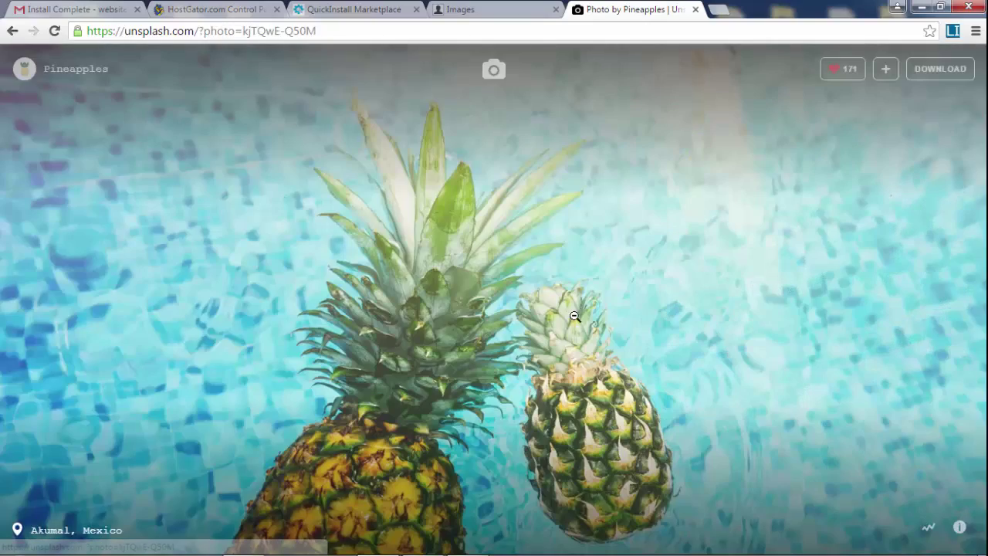
pyautogui.click(473, 308)
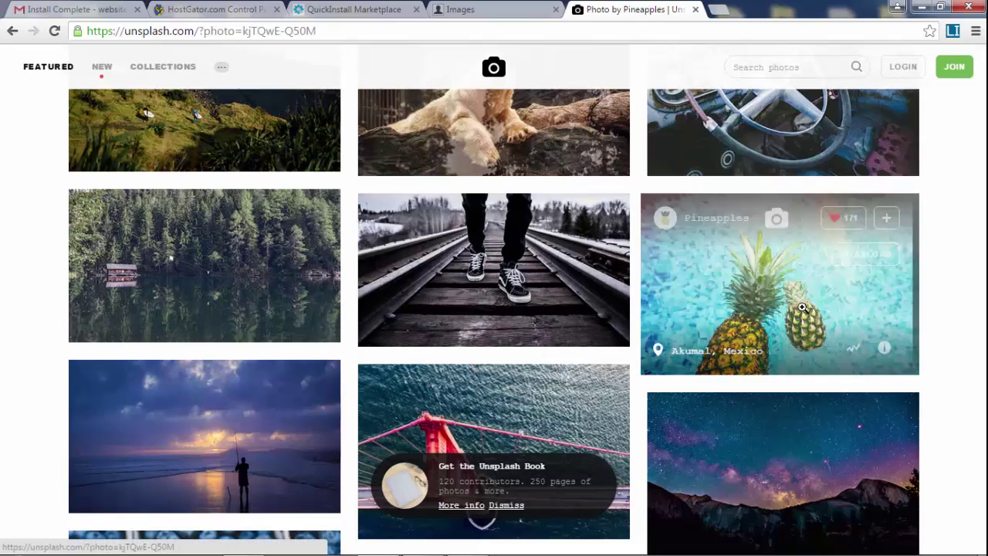
pyautogui.click(803, 307)
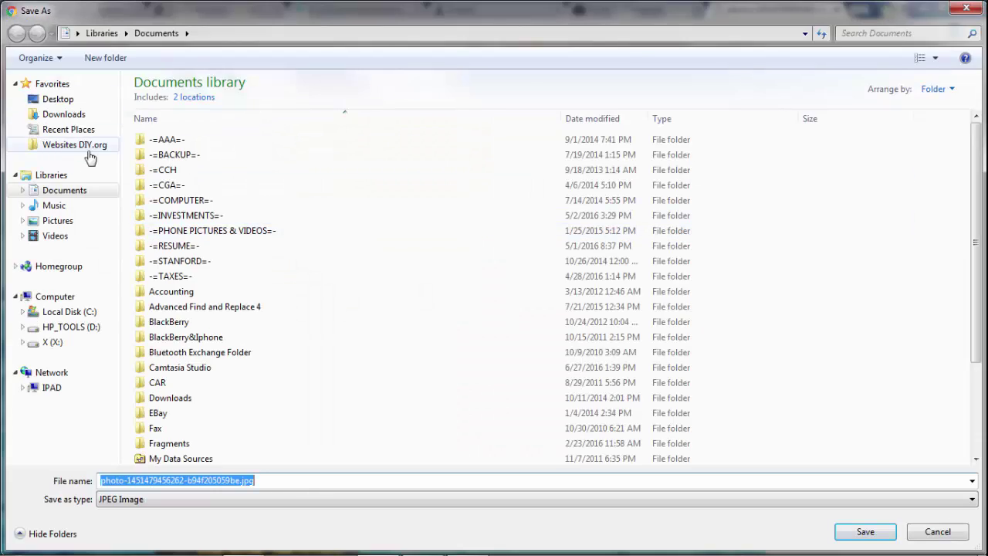
# Step: Try saving the pineapple photo to the Websites DIY.org folder, cancel, close the image tab and return to the photo grid
pyautogui.click(72, 148)
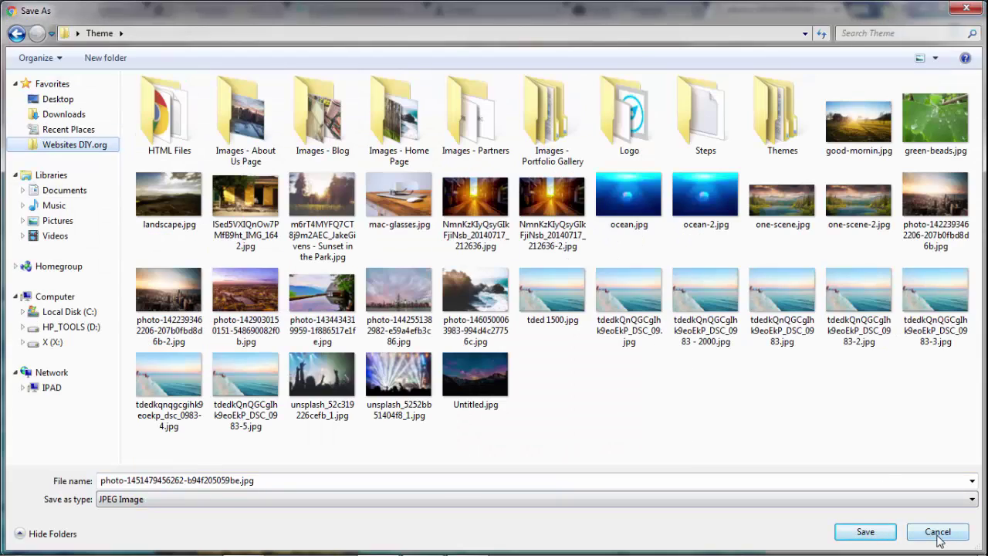
pyautogui.click(938, 533)
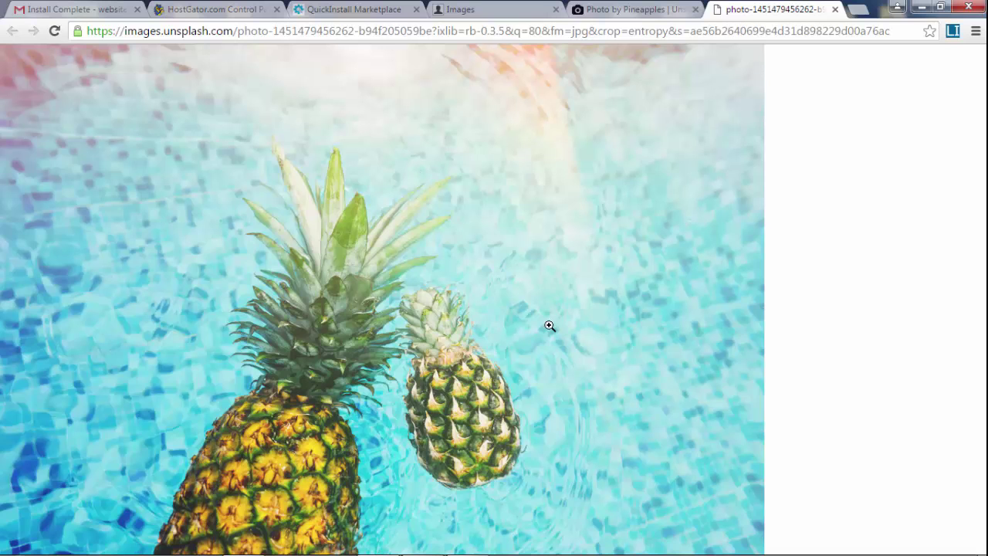
pyautogui.click(835, 9)
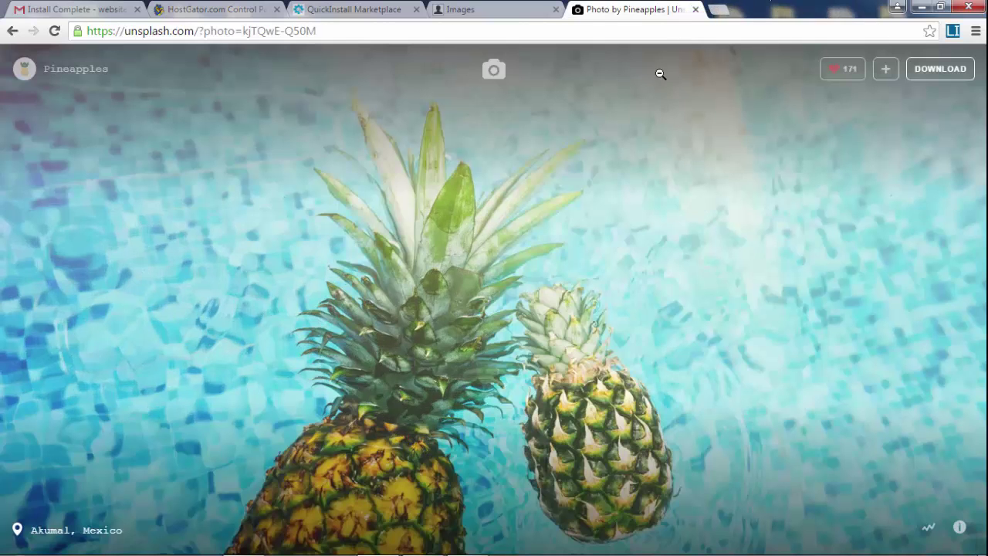
pyautogui.click(12, 32)
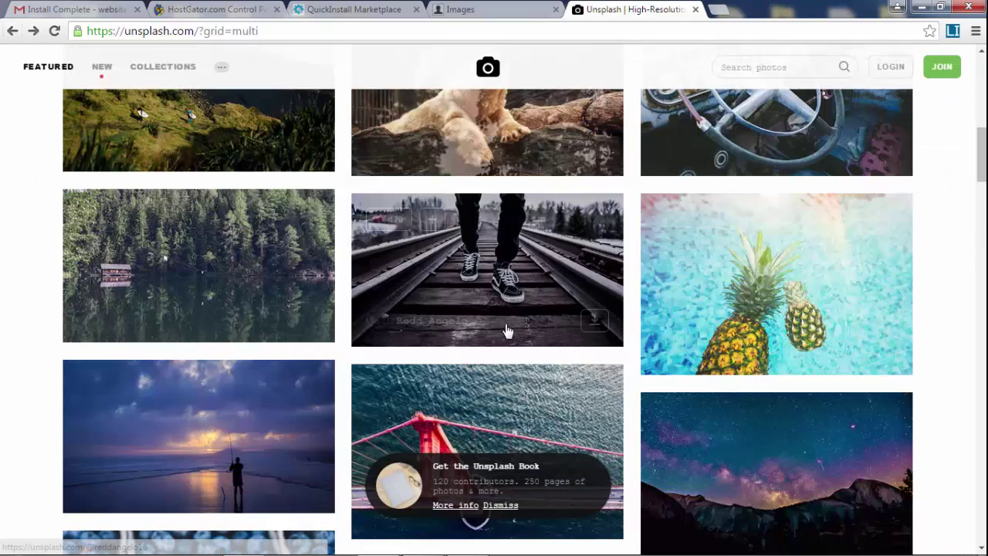
# Step: Browse the featured photo grid and search Unsplash for "car" photos
pyautogui.moveTo(981, 168); pyautogui.dragTo(982, 193)
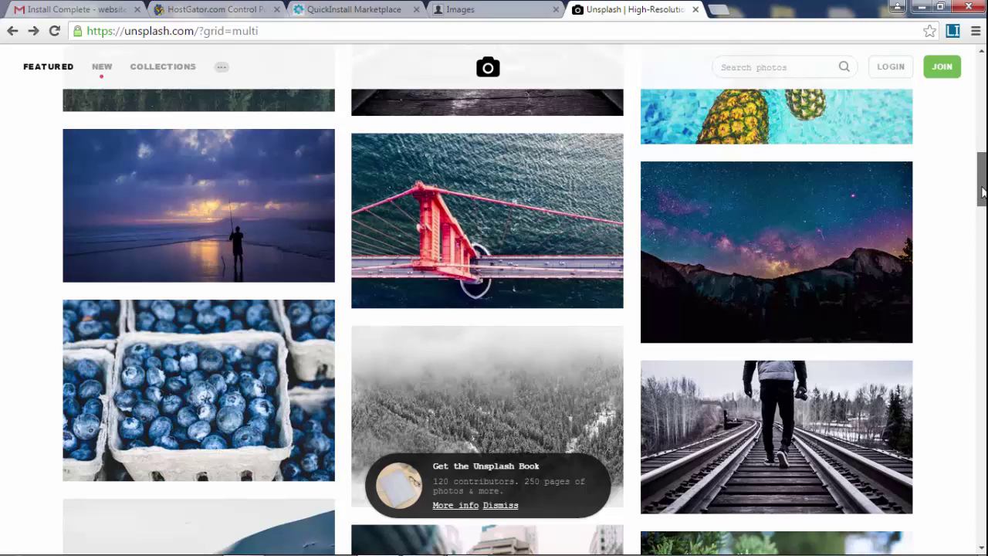
pyautogui.moveTo(983, 192); pyautogui.dragTo(983, 289)
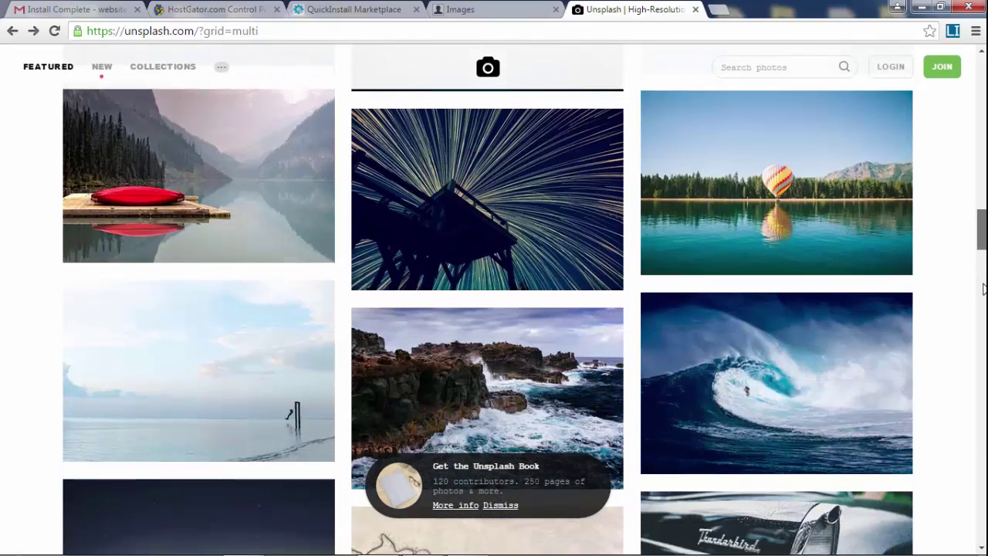
pyautogui.moveTo(983, 241); pyautogui.dragTo(979, 85)
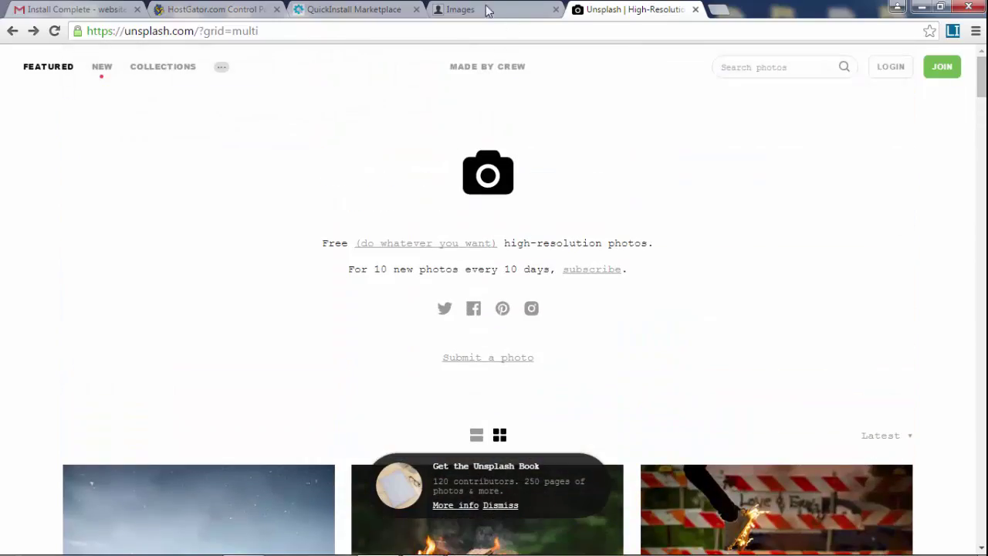
pyautogui.click(751, 67)
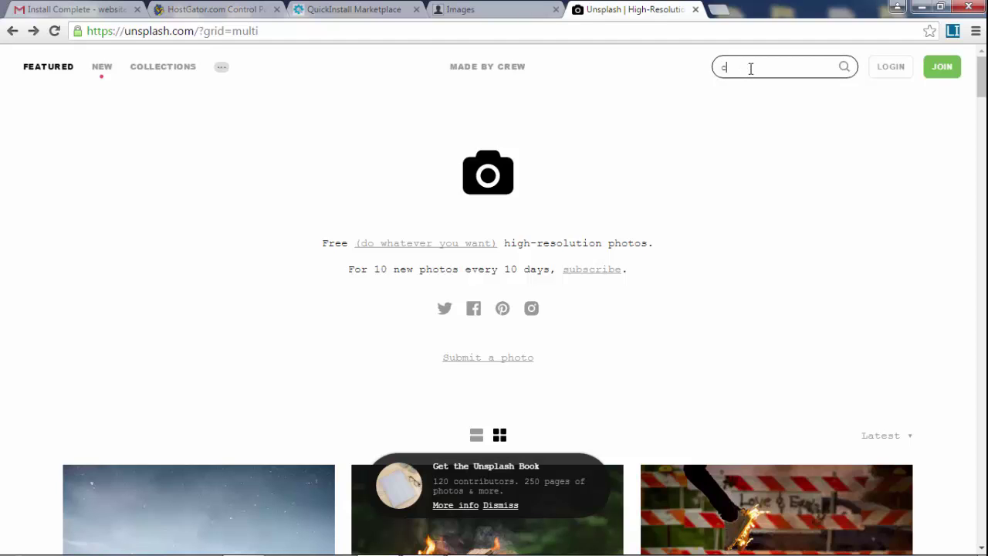
pyautogui.press('Return')
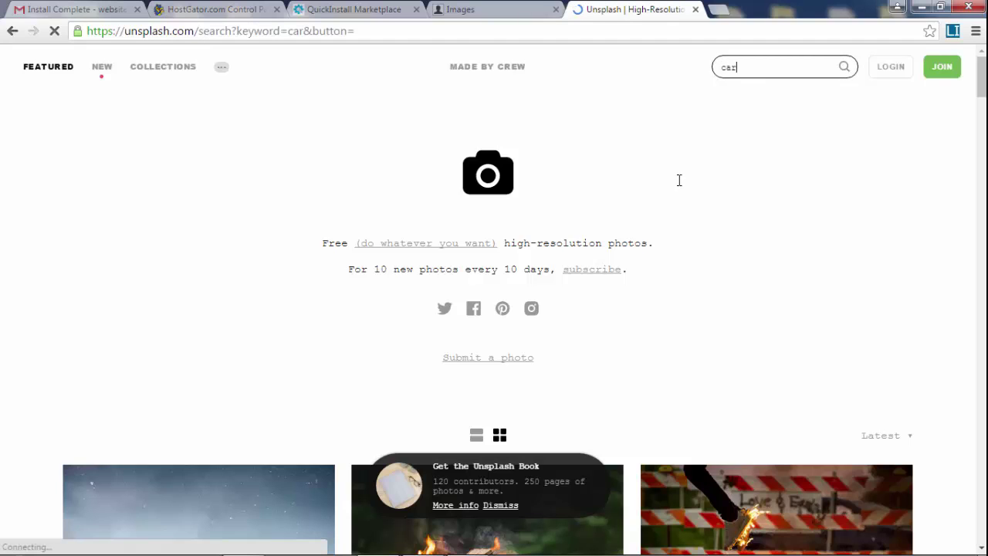
pyautogui.scroll(-6, 785, 224)
pyautogui.scroll(4, 770, 255)
pyautogui.scroll(2, 771, 255)
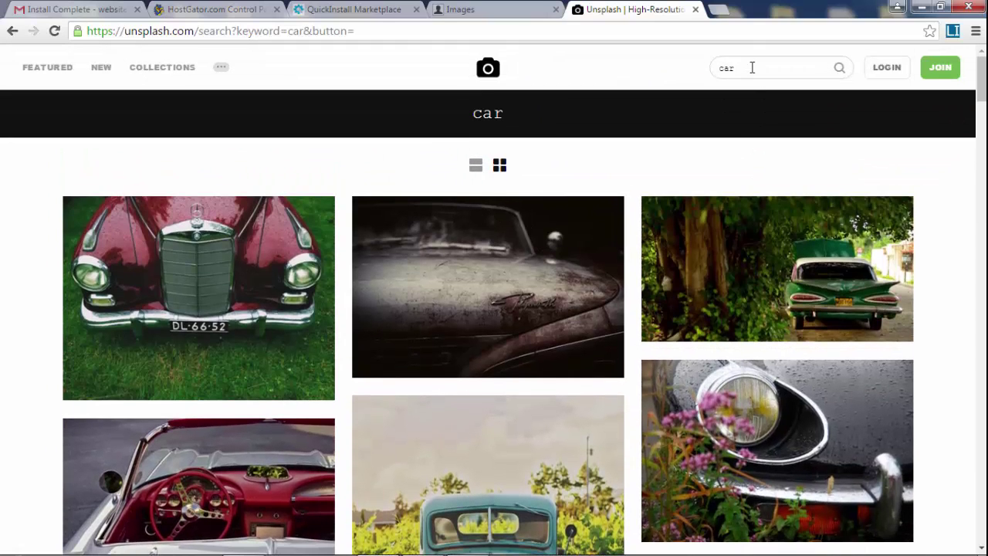
# Step: Search Unsplash for "dentist" photos and for "lawyer" photos
pyautogui.moveTo(752, 68); pyautogui.dragTo(679, 74)
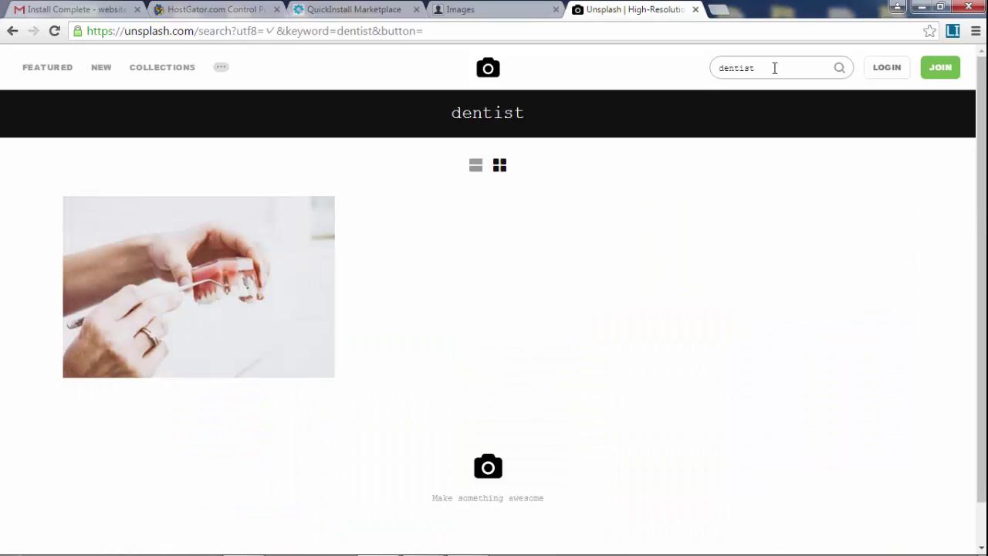
pyautogui.moveTo(774, 68); pyautogui.dragTo(629, 75)
pyautogui.write('lawyer')
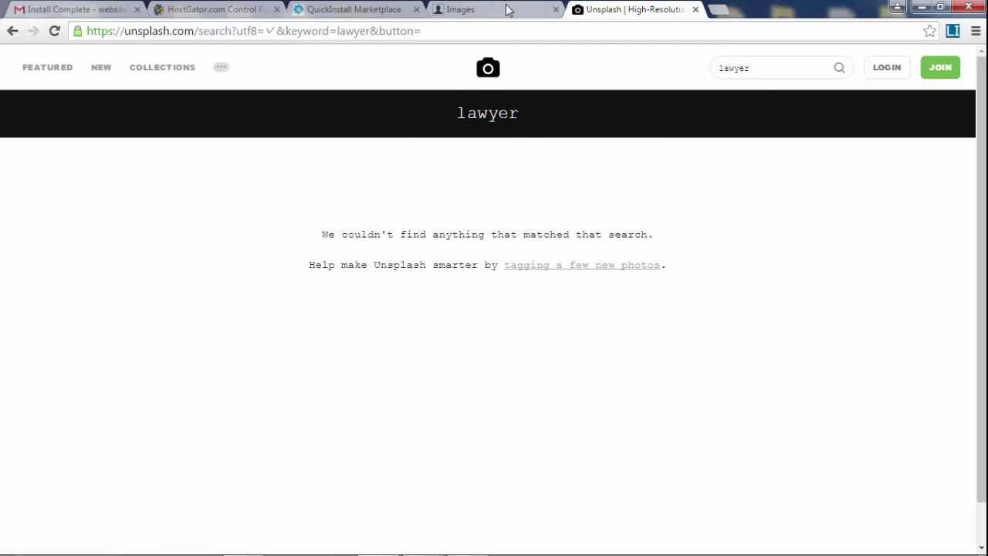
# Step: Return to the Websites DIY Images page and open the ShutterStock.com and iStockPhoto.com links in new tabs
pyautogui.click(501, 12)
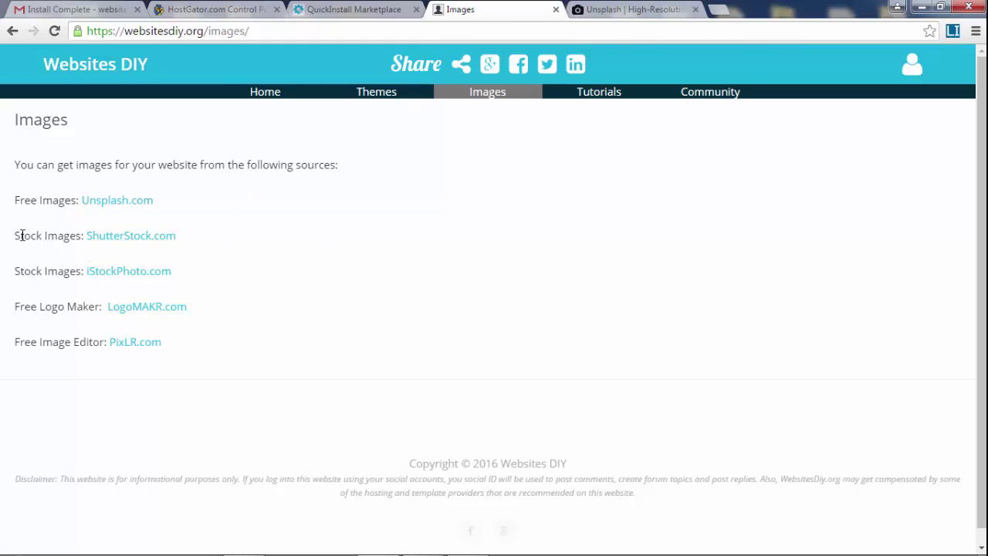
pyautogui.moveTo(15, 235); pyautogui.dragTo(71, 236)
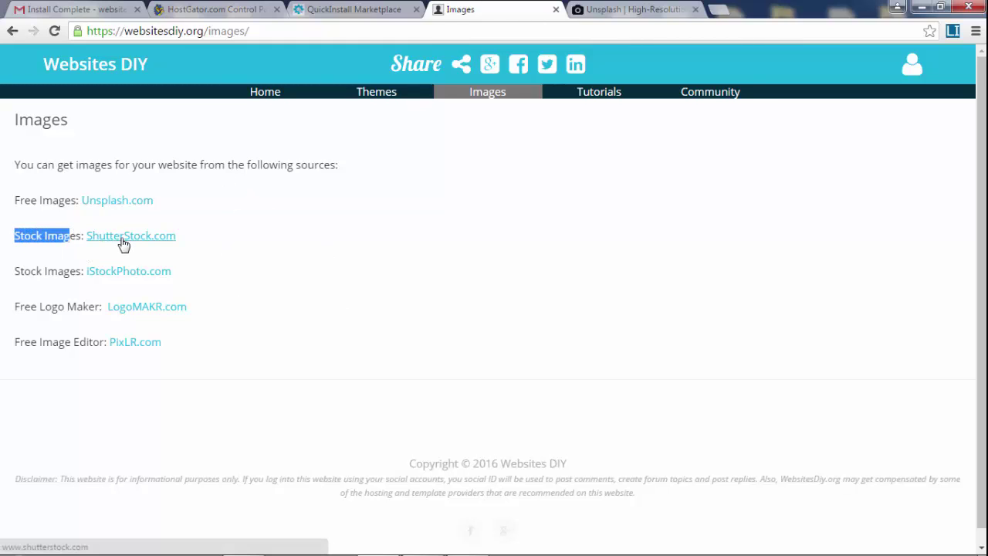
pyautogui.middleClick(122, 241)
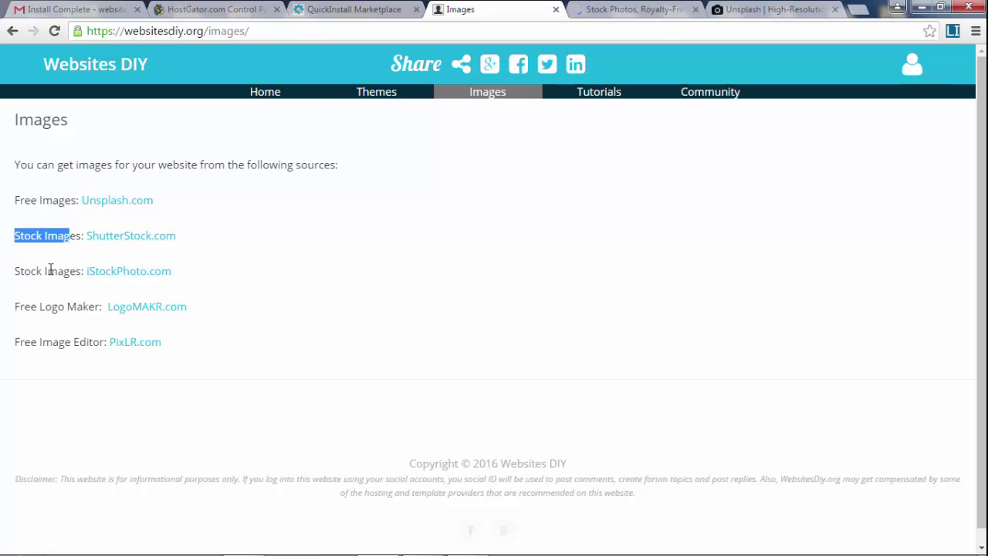
pyautogui.middleClick(147, 280)
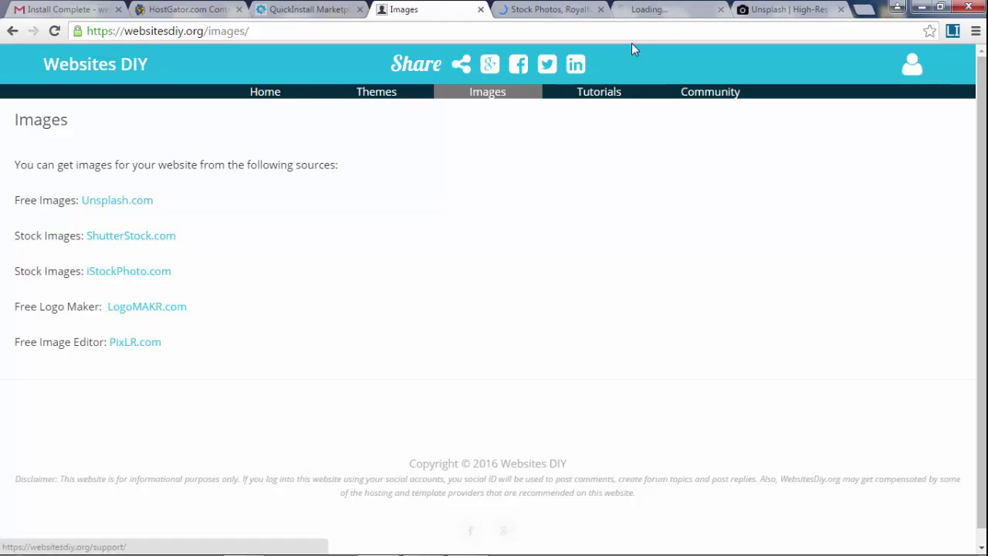
# Step: Search Shutterstock for "dentist" and look through the resulting images
pyautogui.click(564, 17)
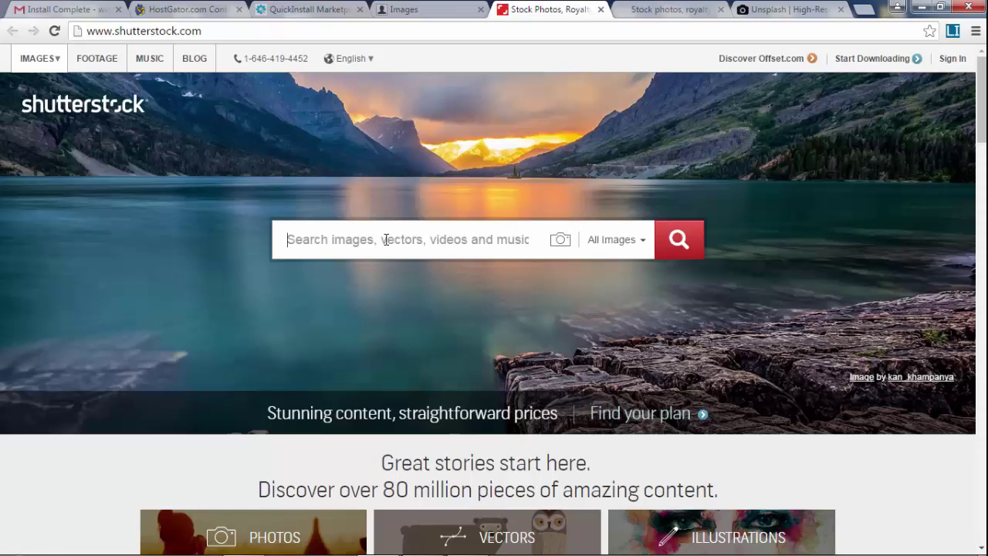
pyautogui.write('denti')
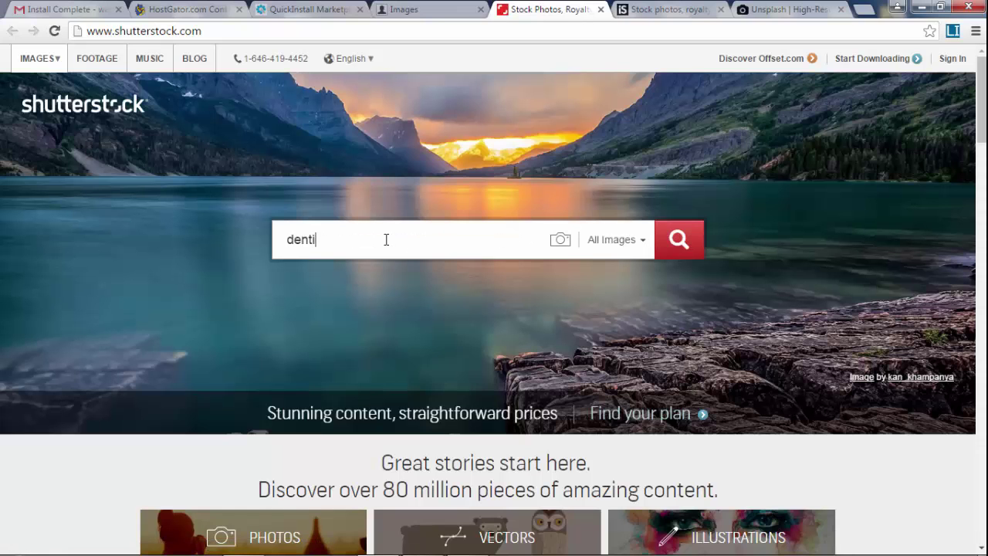
pyautogui.write('st')
pyautogui.press('Return')
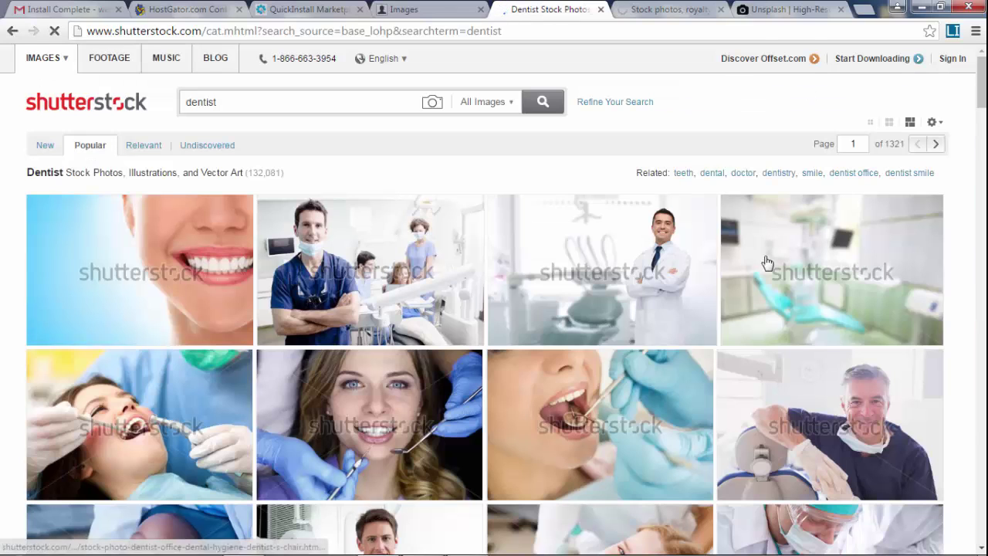
pyautogui.scroll(-12, 983, 96)
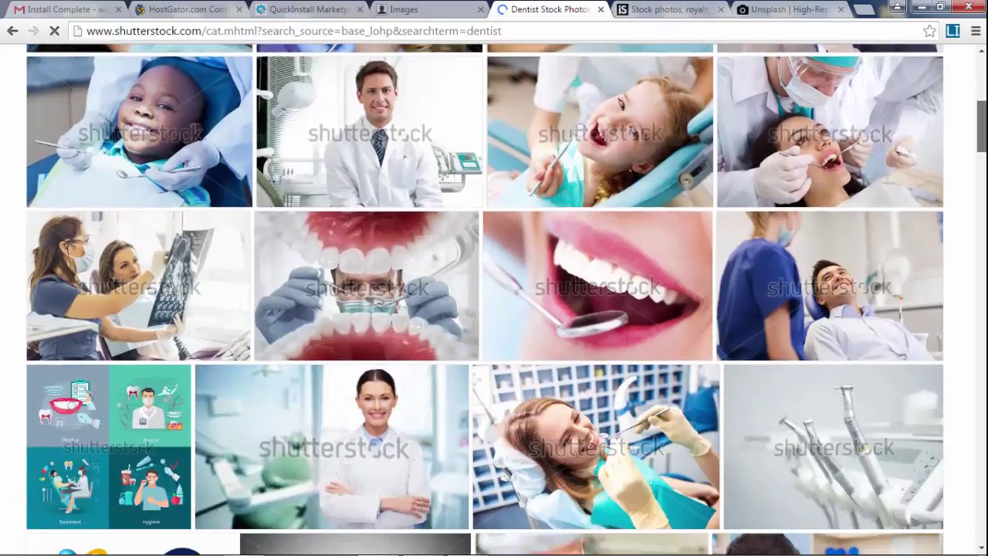
pyautogui.scroll(-15, 485, 300)
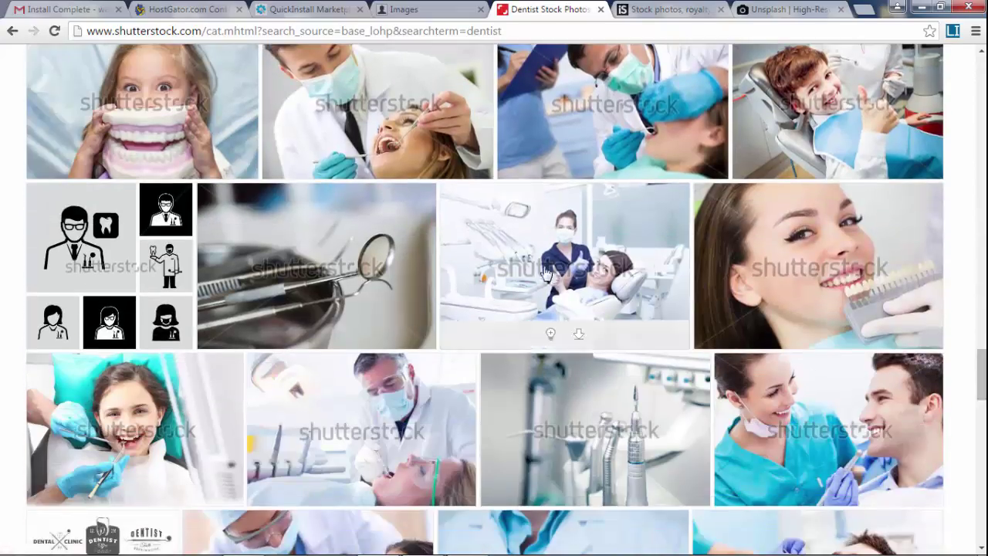
# Step: Open the Shutterstock photo of the masked dentist with a reclining patient, try downloading the Large JPEG, and look through the remaining results
pyautogui.click(674, 8)
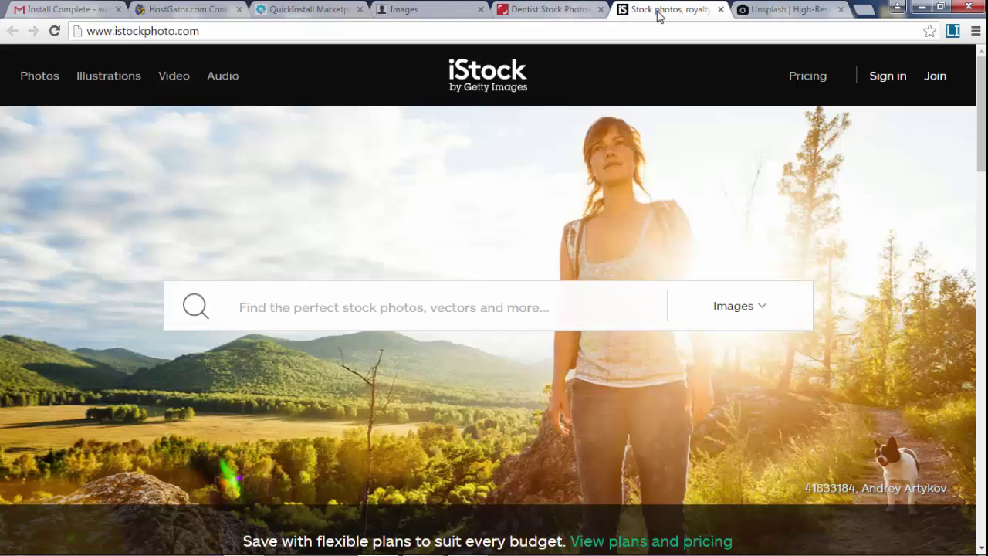
pyautogui.click(553, 14)
pyautogui.click(563, 264)
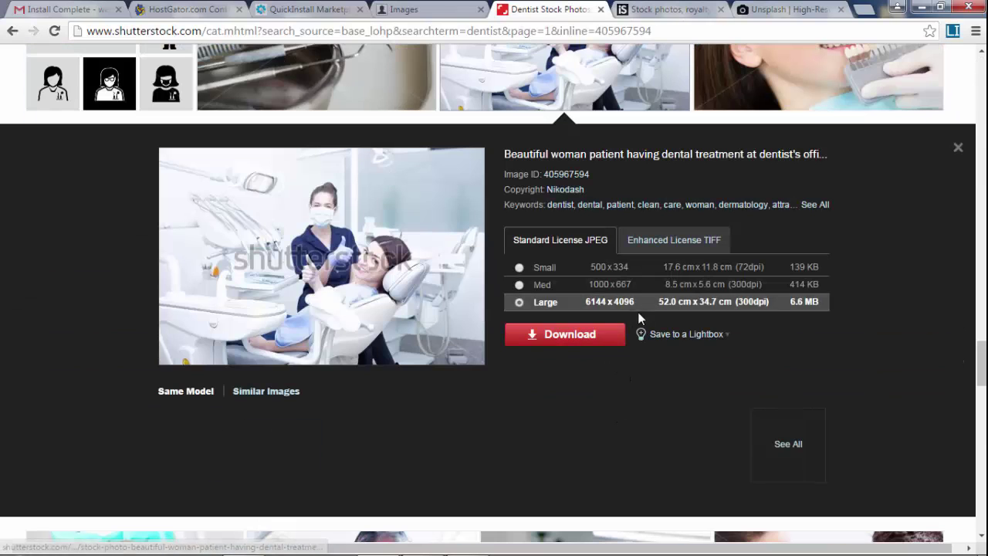
pyautogui.click(561, 335)
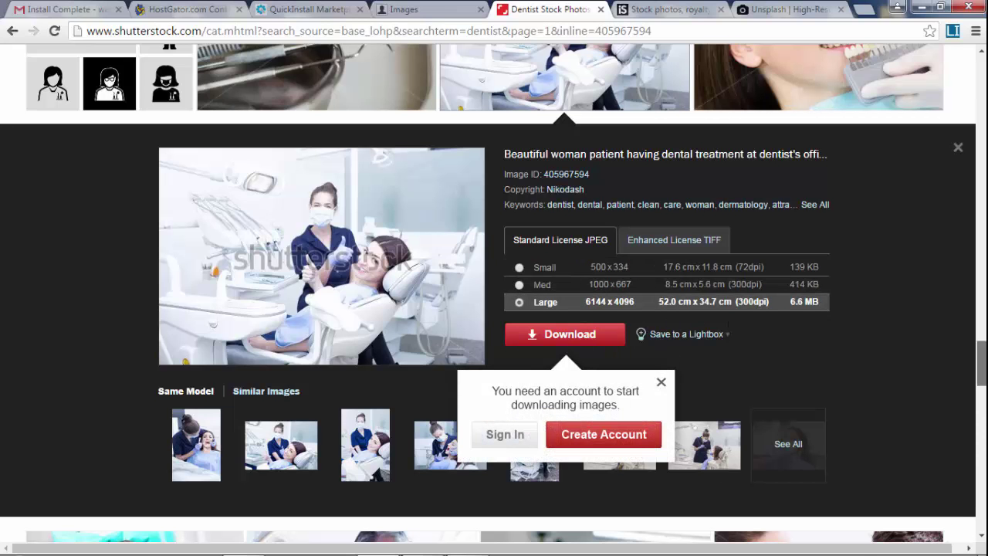
pyautogui.scroll(-3, 672, 322)
pyautogui.scroll(-12, 984, 477)
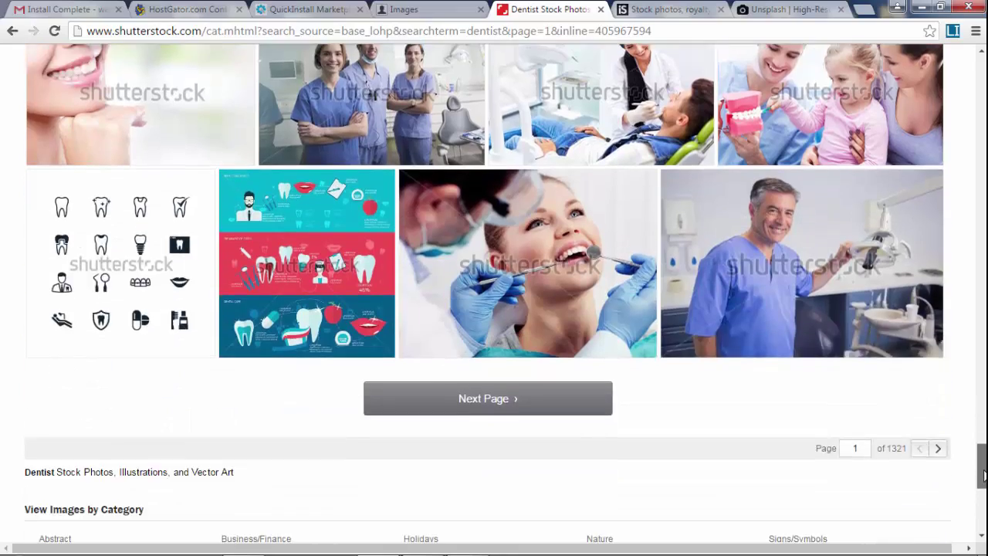
# Step: Return to the start of the Shutterstock results and close the Shutterstock and iStock pages
pyautogui.moveTo(985, 476); pyautogui.dragTo(985, 361)
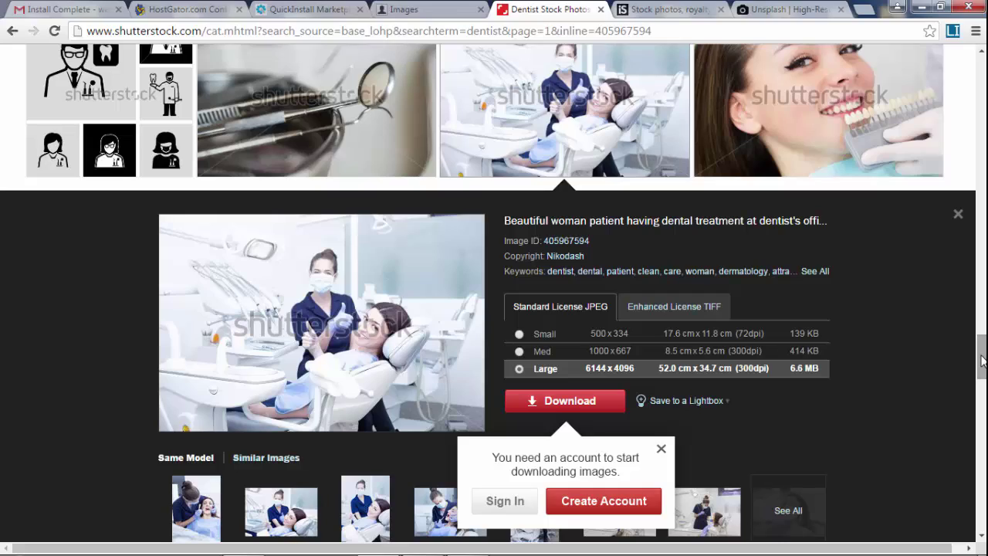
pyautogui.moveTo(979, 365); pyautogui.dragTo(766, 19)
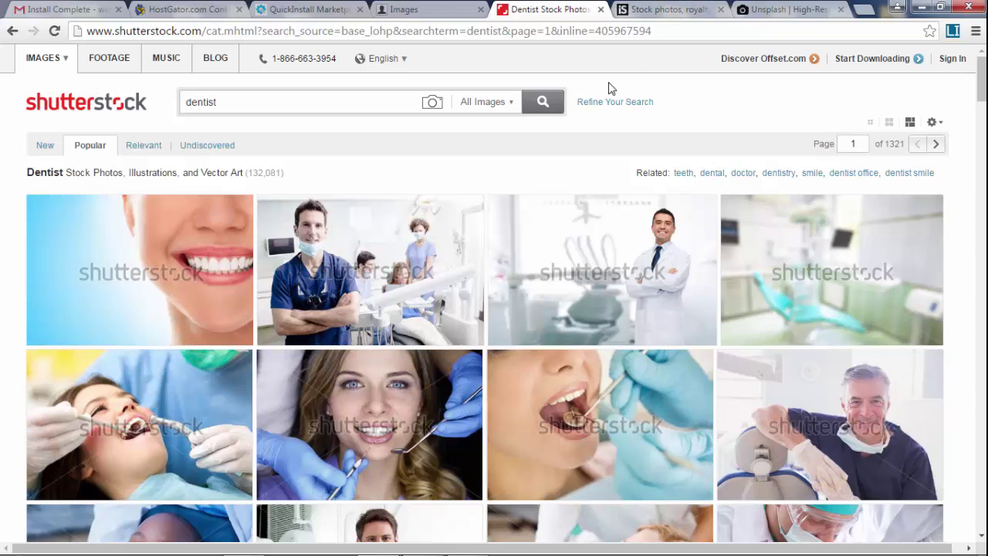
pyautogui.click(602, 10)
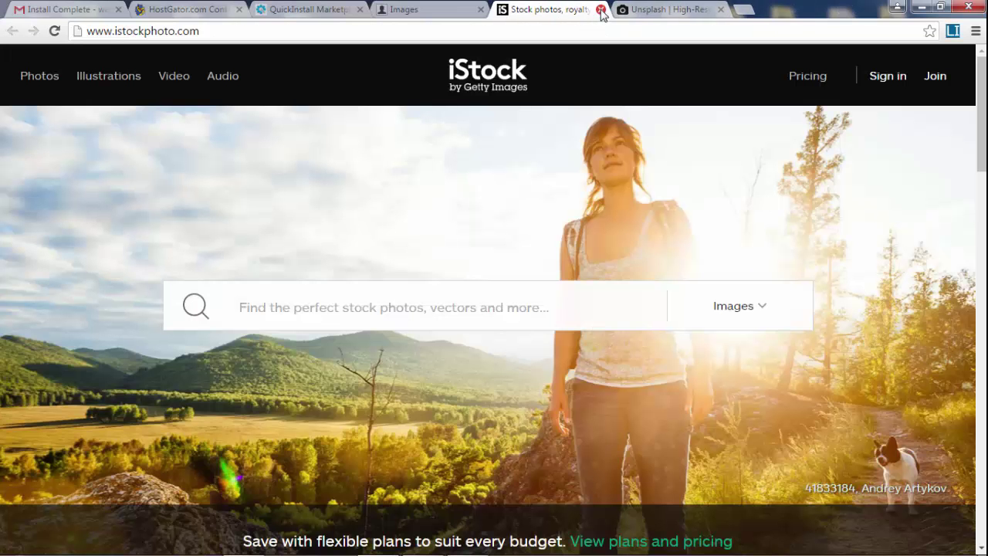
pyautogui.click(602, 9)
pyautogui.click(556, 9)
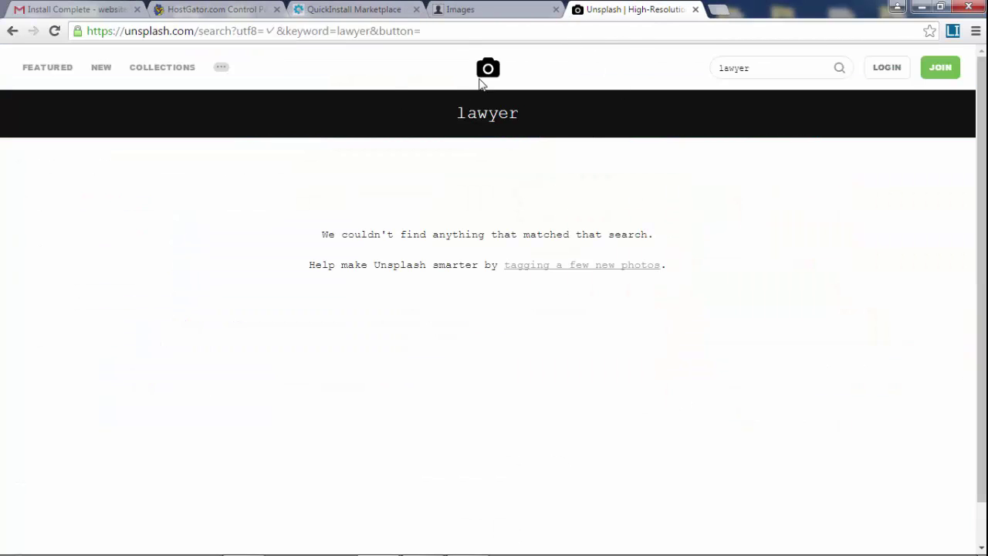
pyautogui.click(213, 30)
pyautogui.click(216, 31)
pyautogui.moveTo(196, 31); pyautogui.dragTo(628, 45)
pyautogui.press('BackSpace')
pyautogui.press('Return')
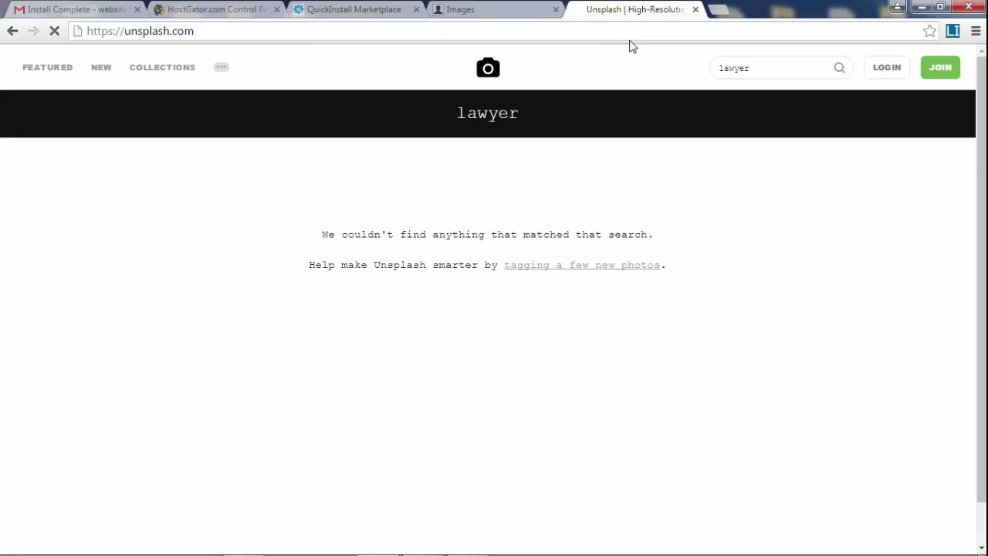
pyautogui.click(503, 9)
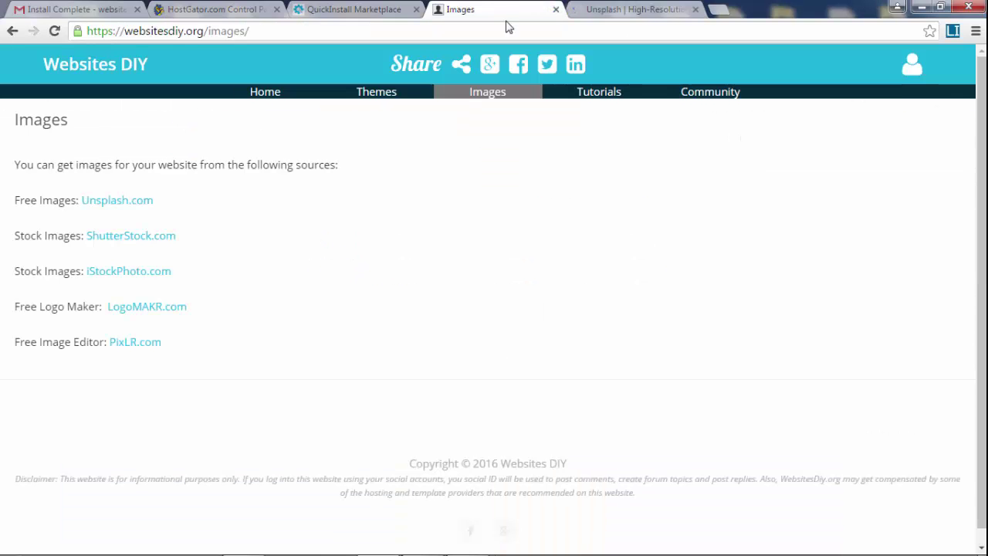
pyautogui.click(641, 10)
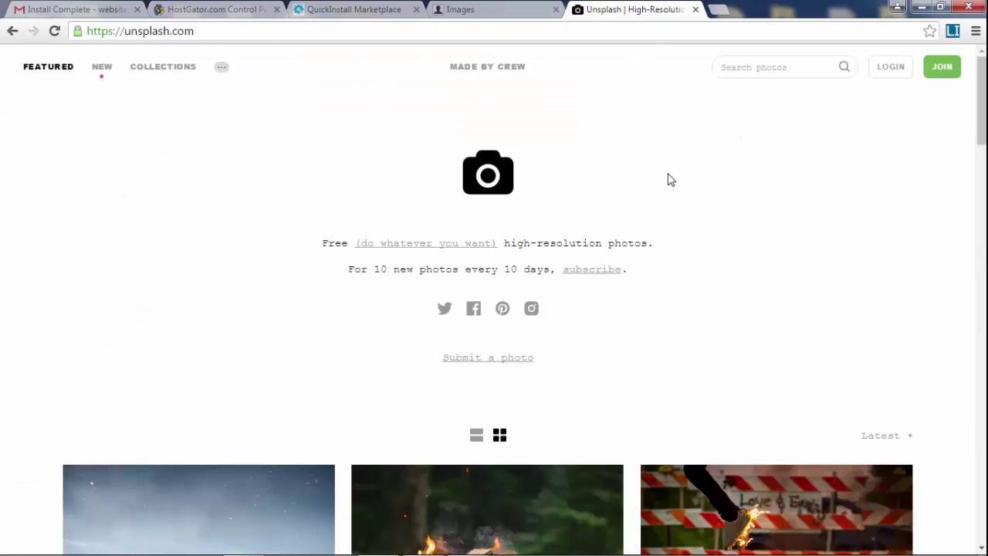
# Step: Open the featured campfire photo from the Unsplash home page and bring up its full-size download version
pyautogui.scroll(-5, 706, 206)
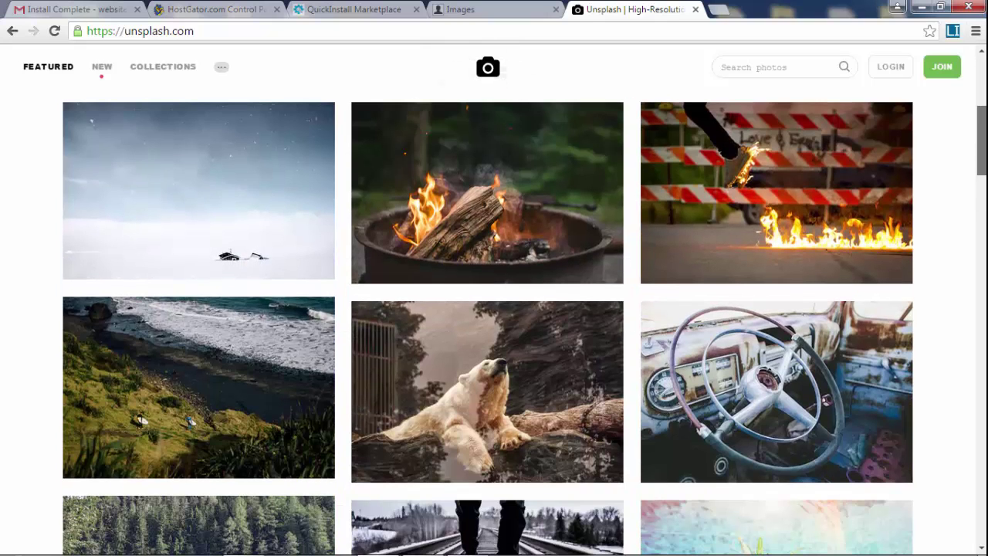
pyautogui.moveTo(792, 257)
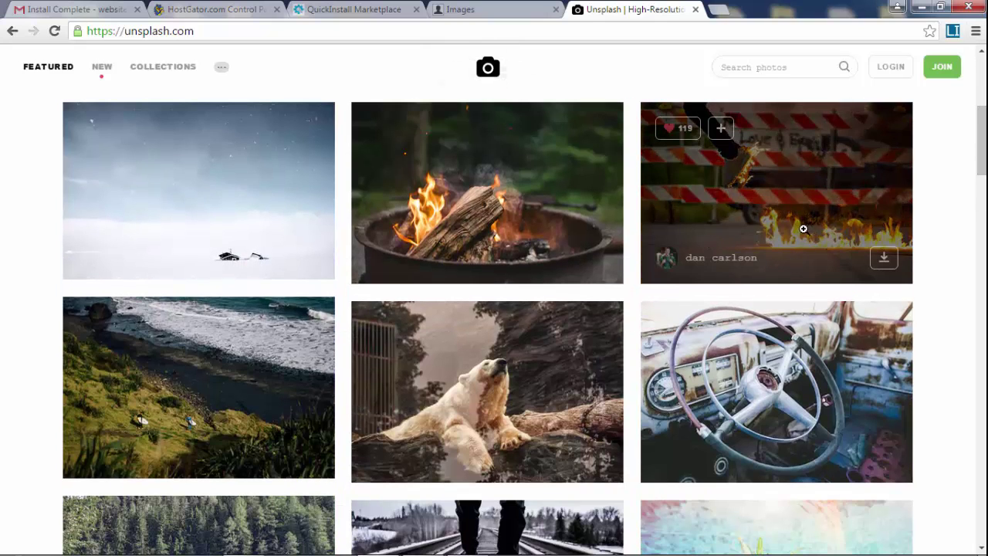
pyautogui.click(476, 214)
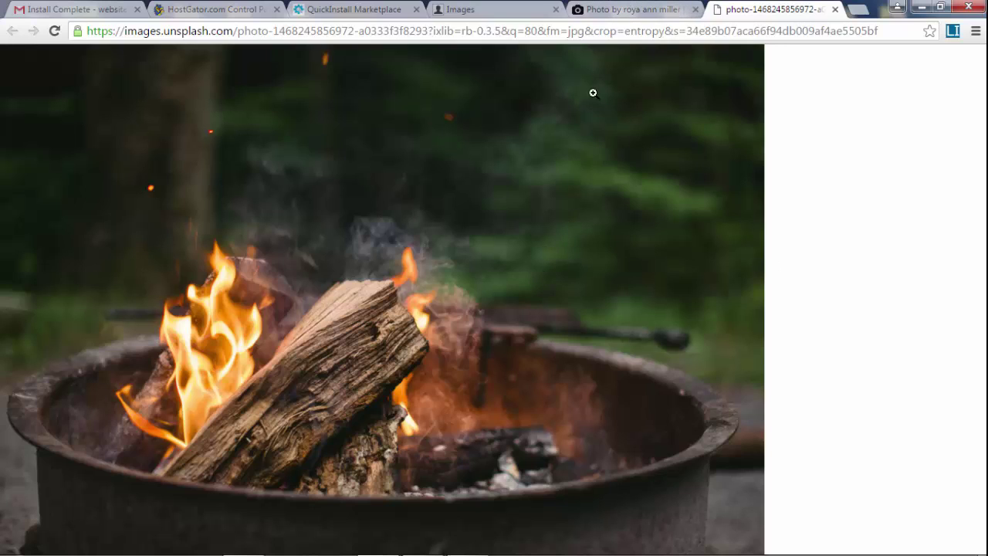
# Step: Open the PixLR.com link from the Websites DIY Images page and launch the Pixlr Editor web app
pyautogui.click(521, 8)
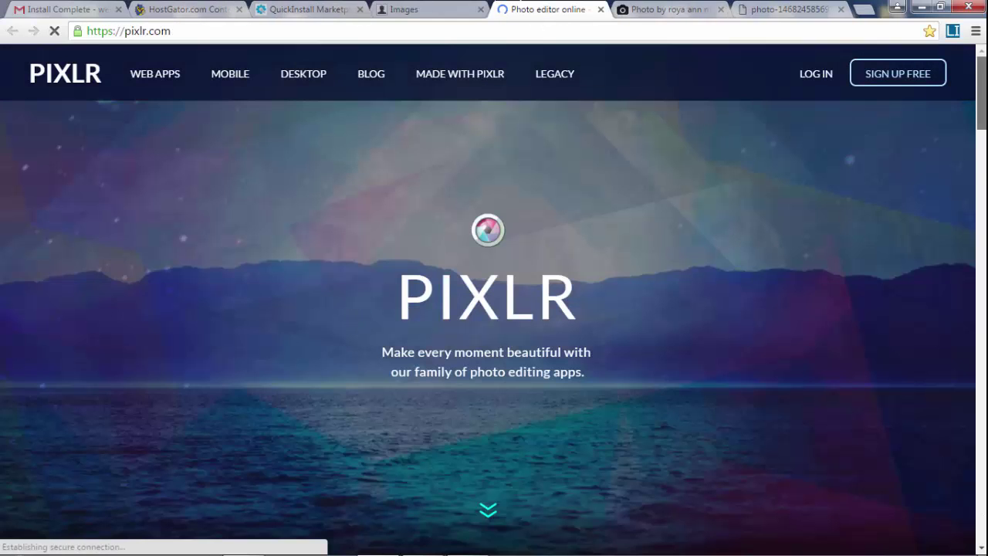
pyautogui.scroll(-2, 770, 233)
pyautogui.scroll(-3, 494, 308)
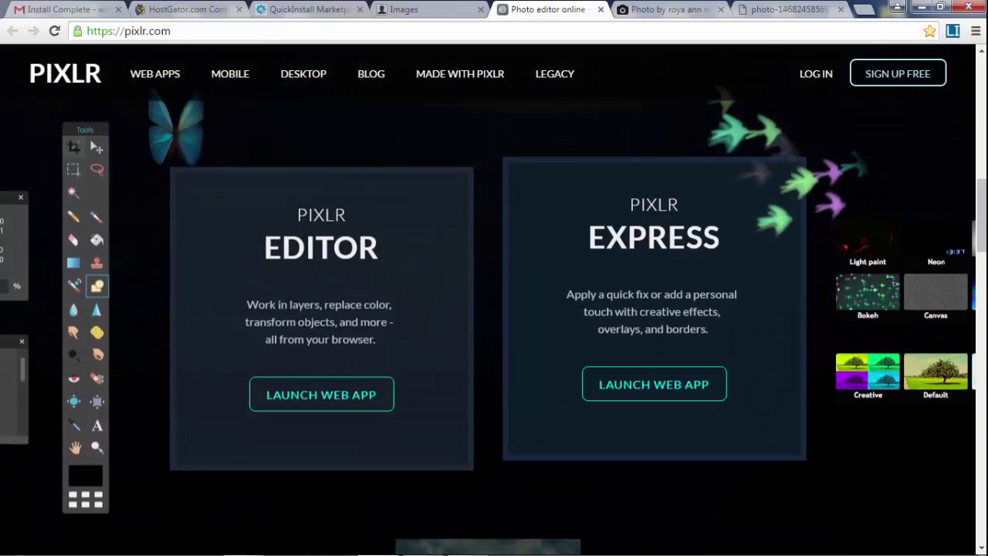
pyautogui.click(334, 404)
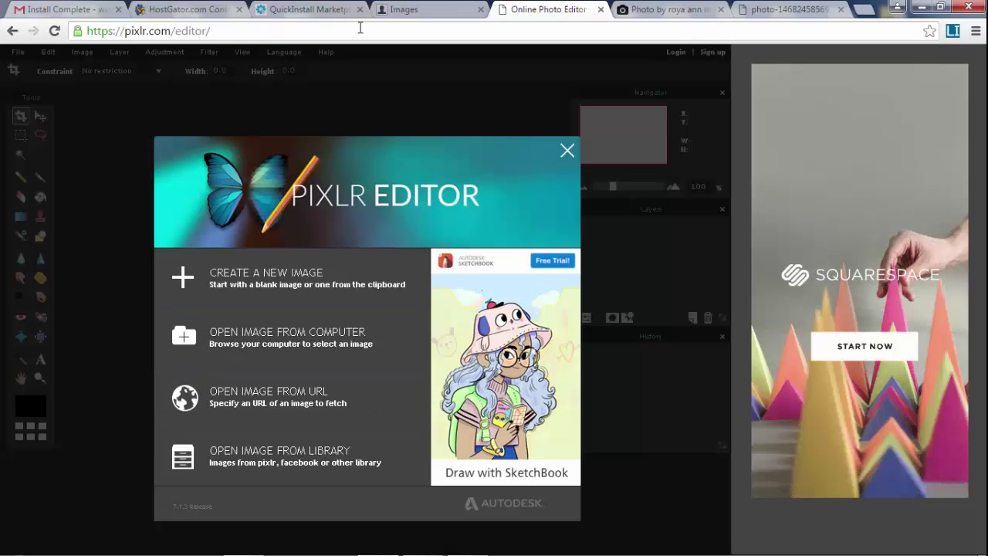
pyautogui.click(320, 325)
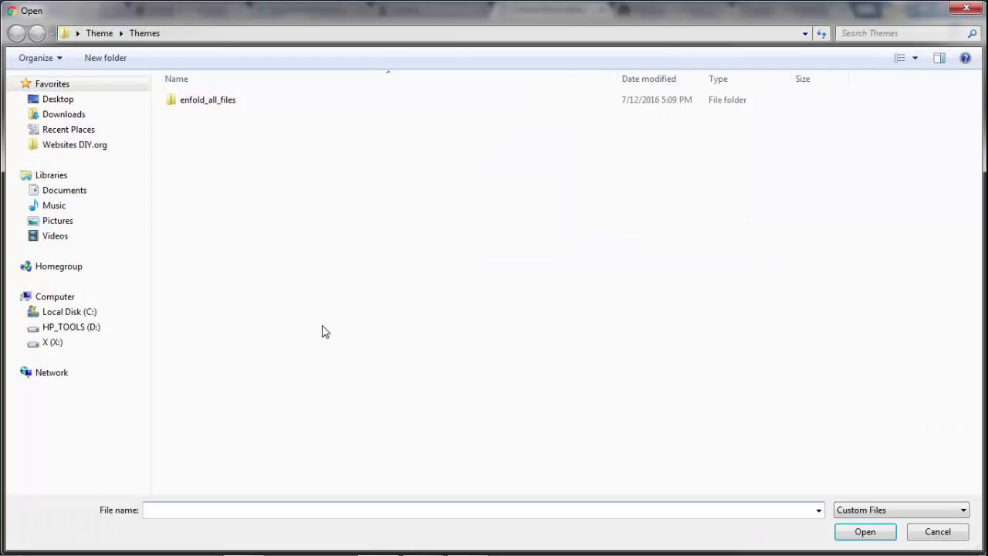
pyautogui.click(72, 146)
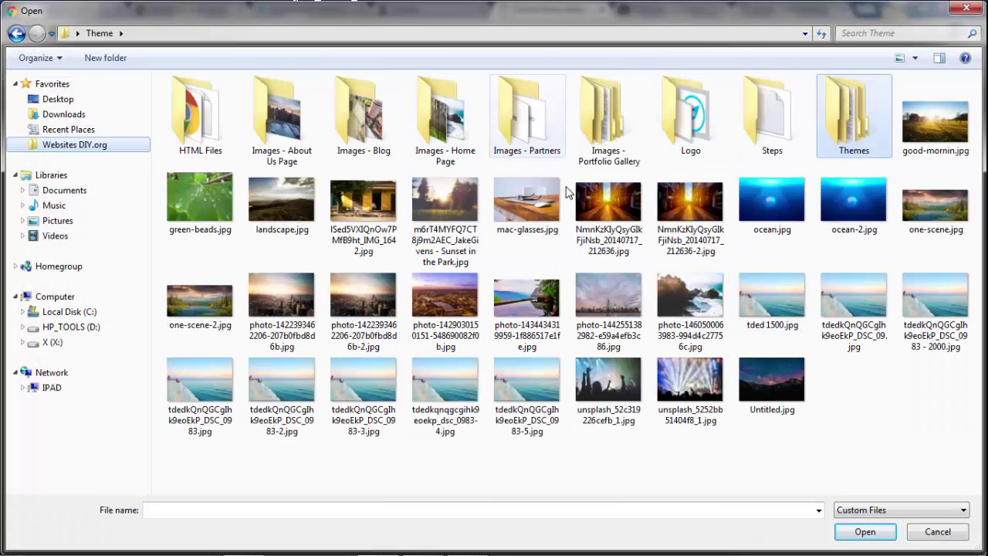
pyautogui.click(936, 539)
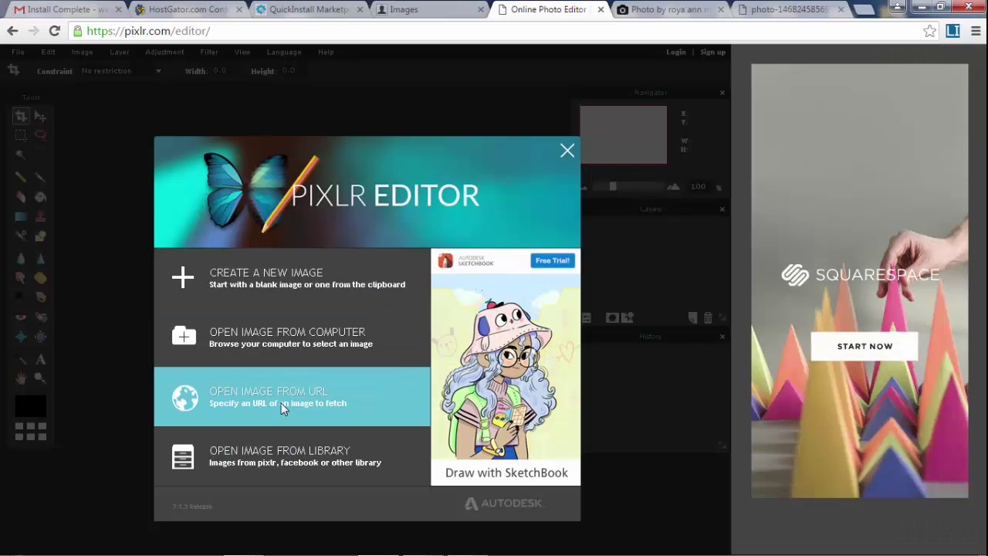
# Step: Choose to open an image from a URL and copy the web address of the full-size campfire photo
pyautogui.click(272, 397)
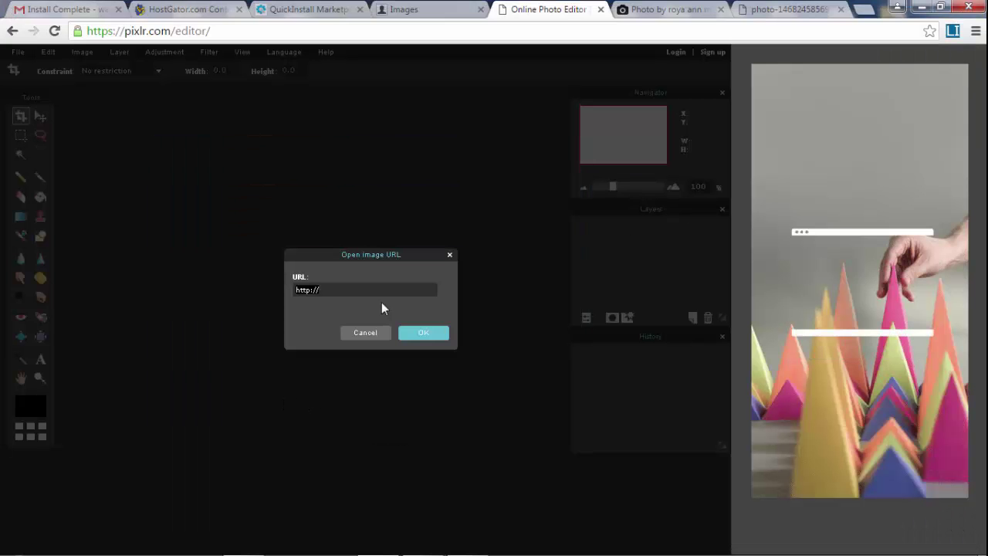
pyautogui.click(792, 10)
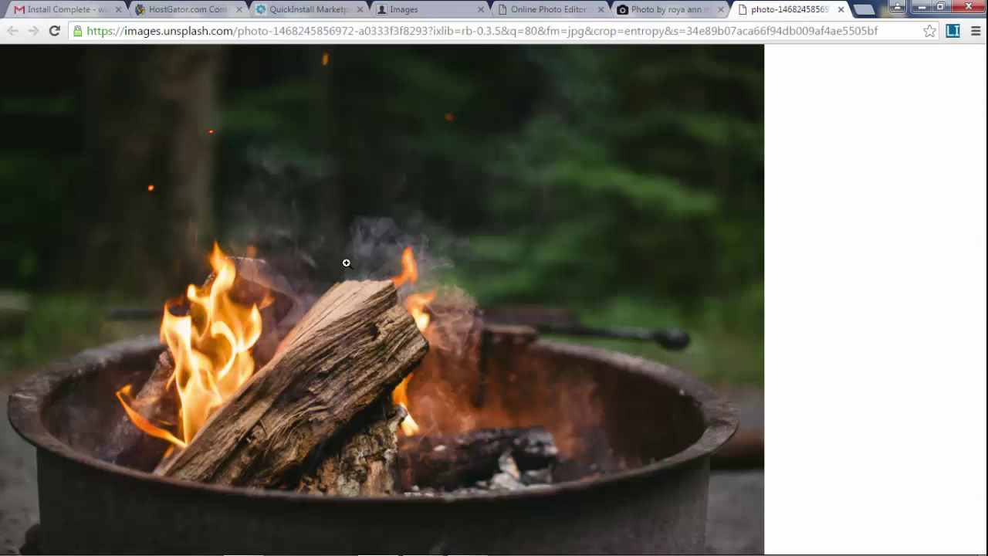
pyautogui.click(393, 31)
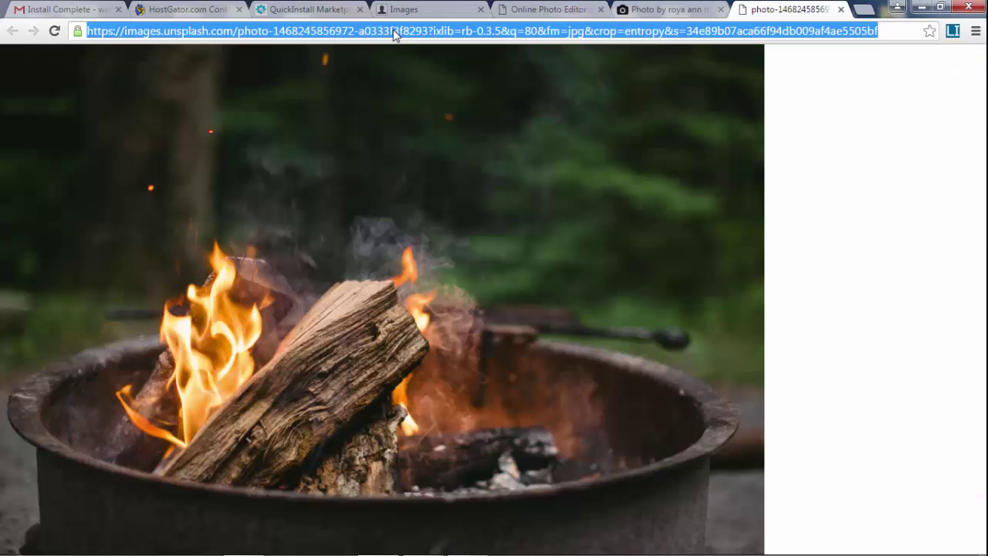
pyautogui.rightClick(393, 30)
pyautogui.click(466, 86)
pyautogui.click(653, 7)
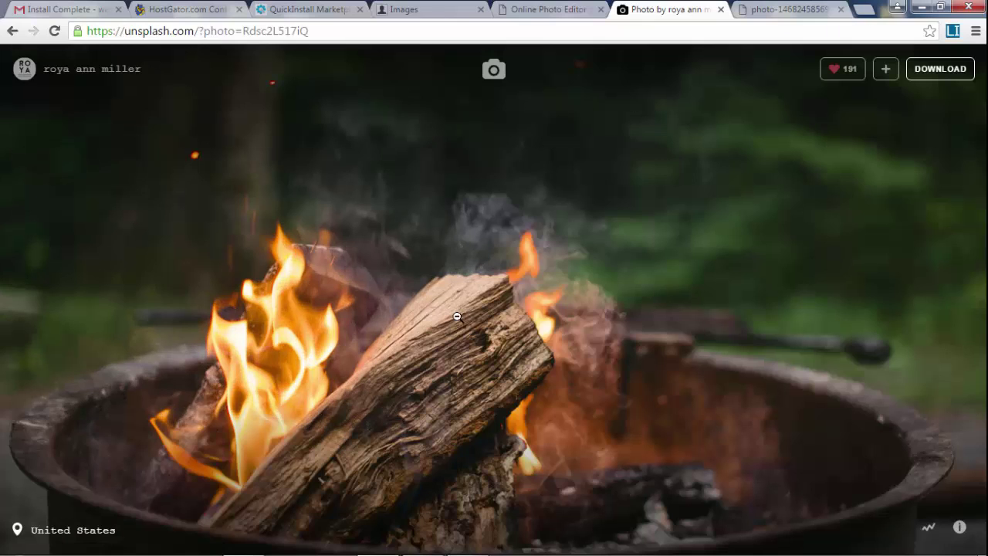
pyautogui.click(538, 16)
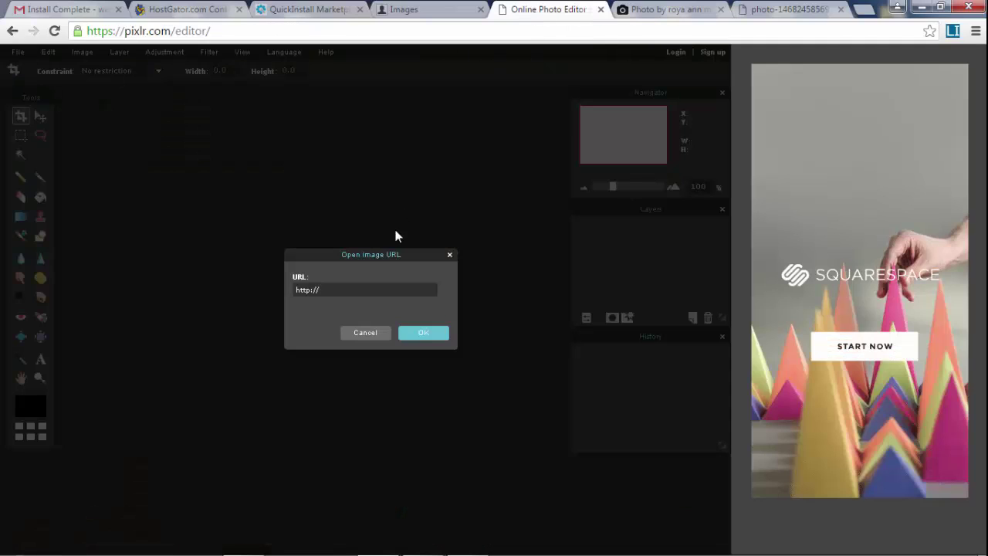
pyautogui.moveTo(335, 288); pyautogui.dragTo(278, 282)
pyautogui.press('BackSpace')
pyautogui.hotkey('ctrl', 'v')
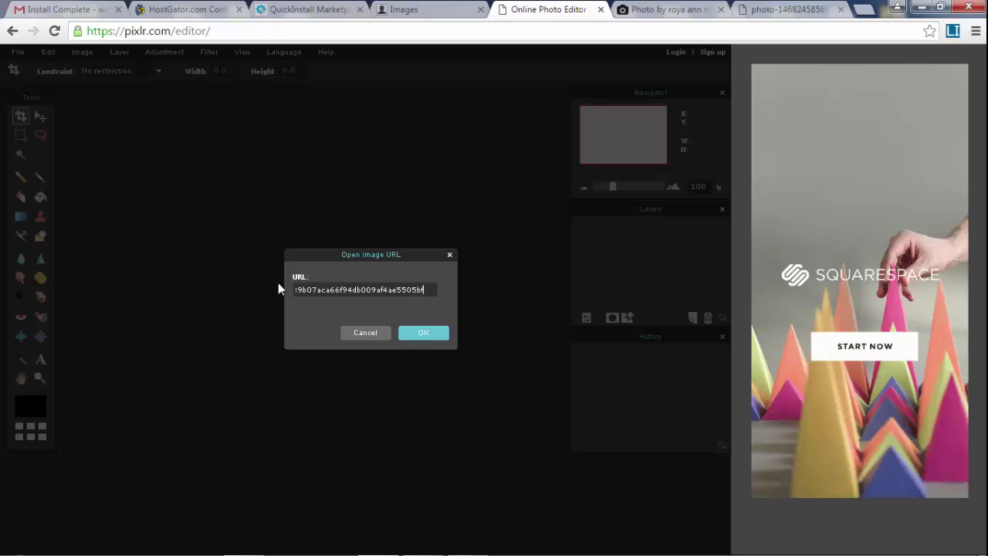
pyautogui.click(424, 333)
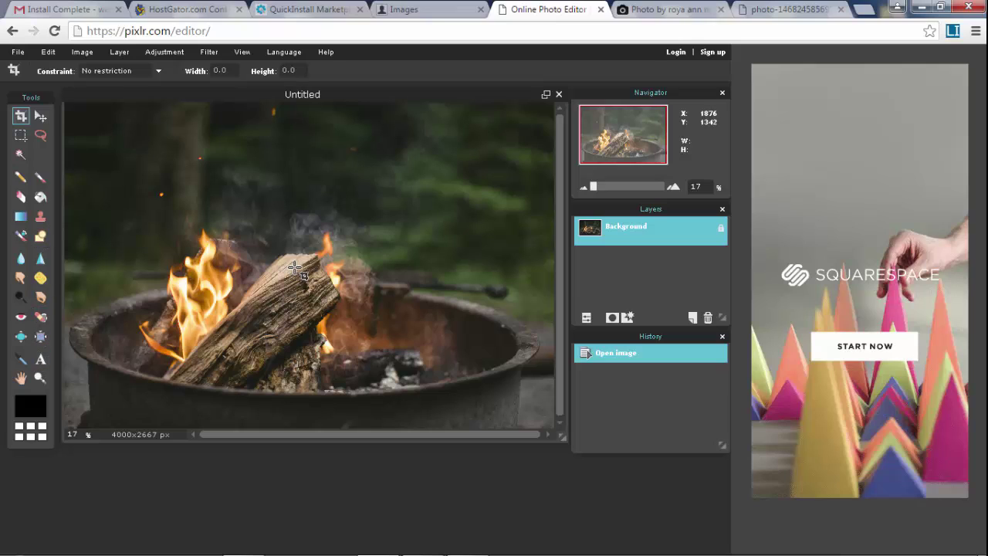
# Step: Resize the campfire image to 1500 pixels wide with its proportions constrained
pyautogui.click(83, 53)
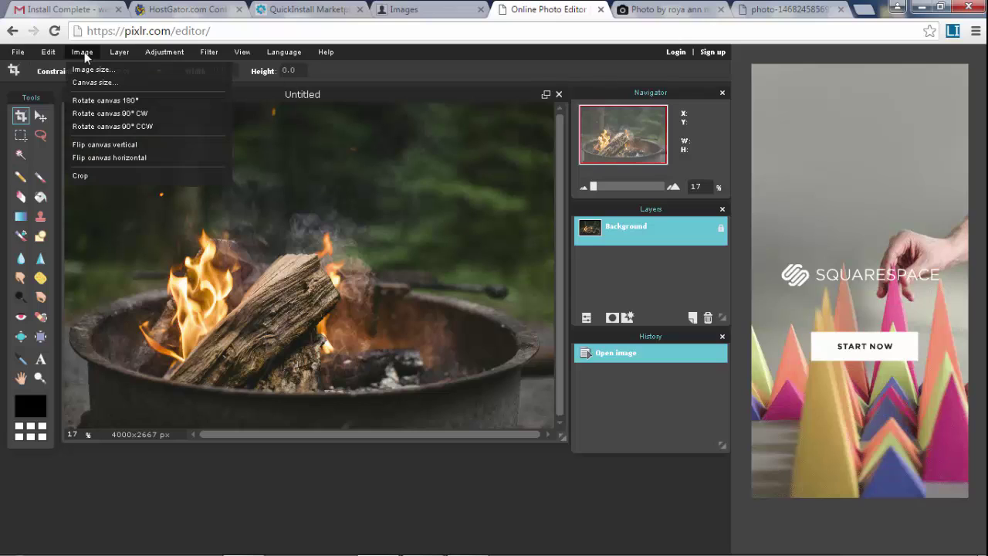
pyautogui.click(130, 72)
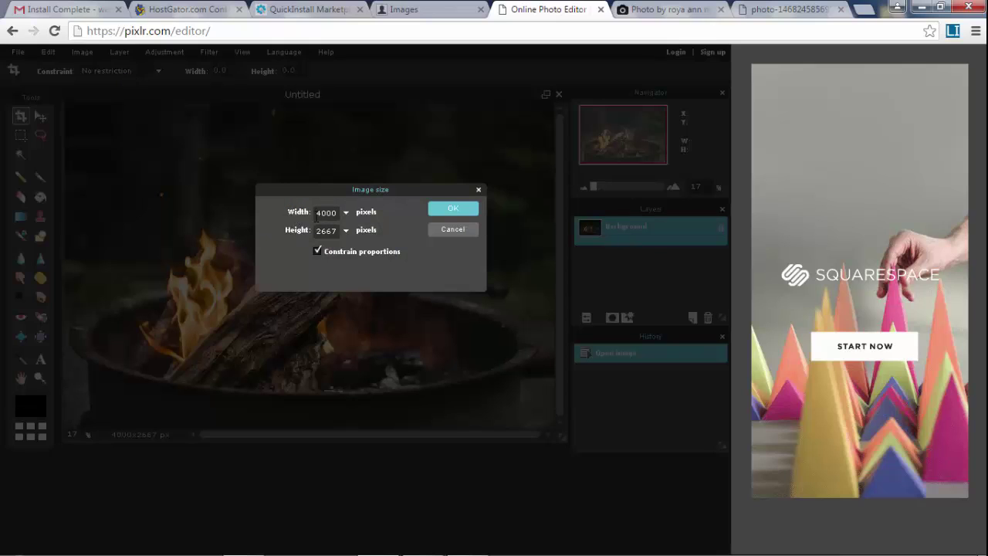
pyautogui.doubleClick(323, 214)
pyautogui.click(328, 218)
pyautogui.write('1500')
pyautogui.click(453, 209)
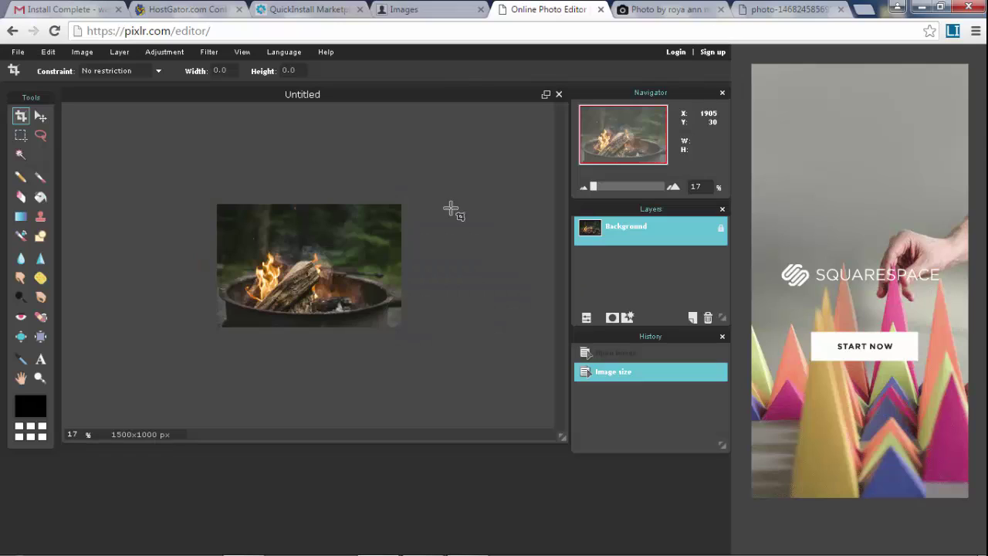
pyautogui.click(673, 187)
pyautogui.click(673, 186)
pyautogui.click(673, 187)
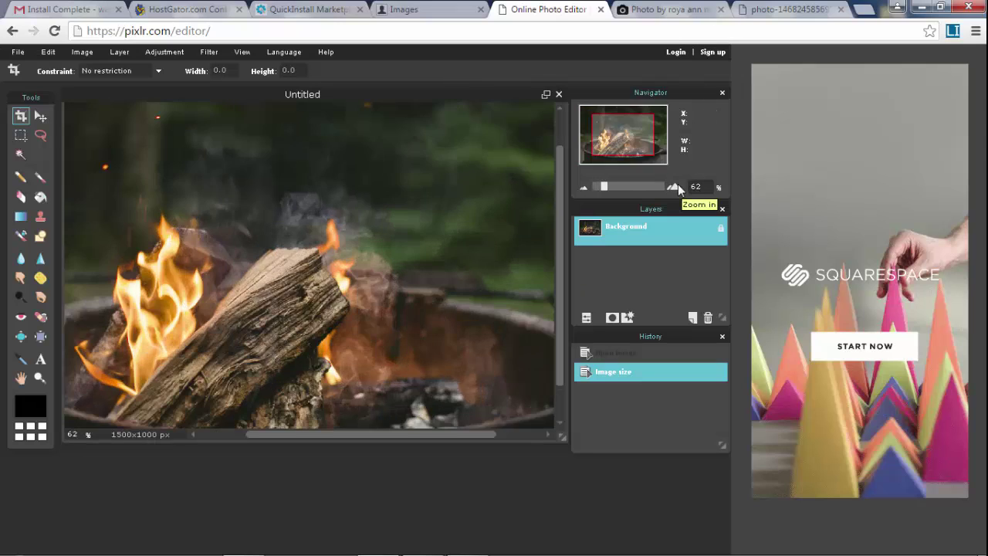
pyautogui.click(584, 187)
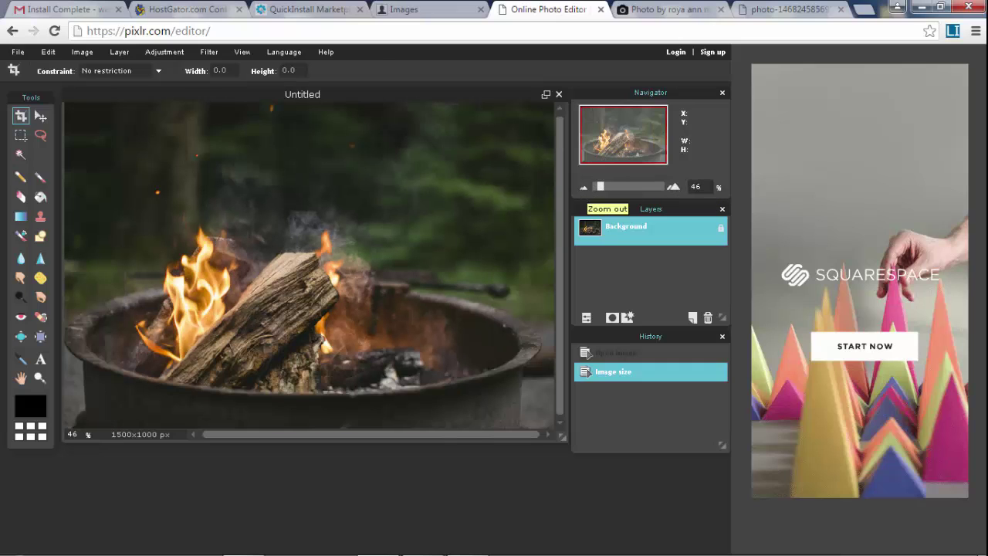
# Step: Set up saving the campfire image to the computer as a JPEG at quality 75, and cancel at the file location
pyautogui.click(12, 54)
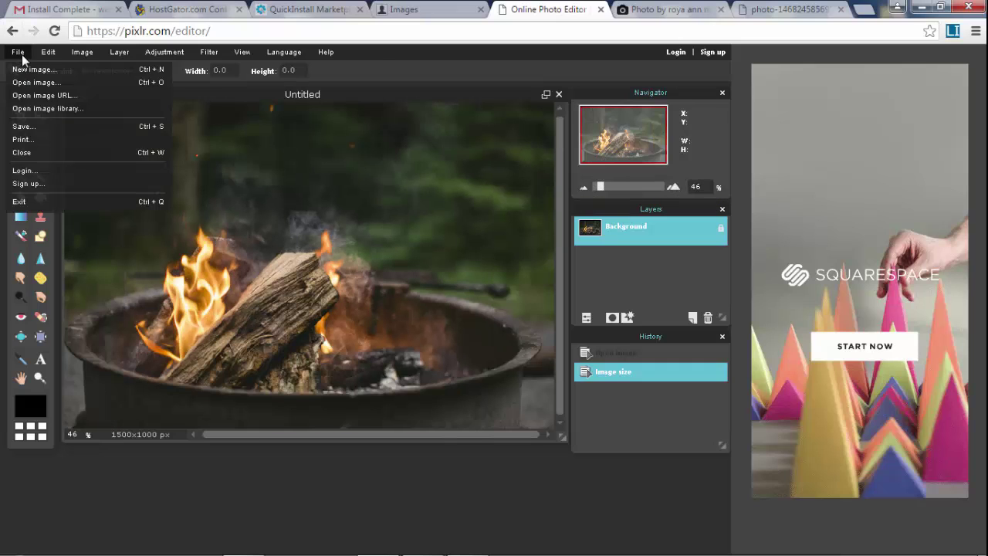
pyautogui.click(78, 128)
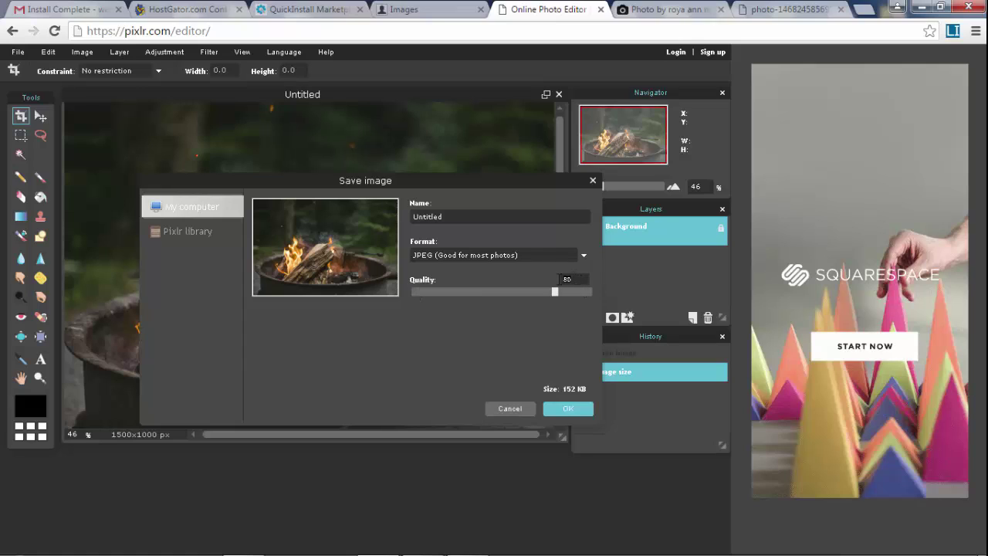
pyautogui.doubleClick(556, 277)
pyautogui.press('BackSpace')
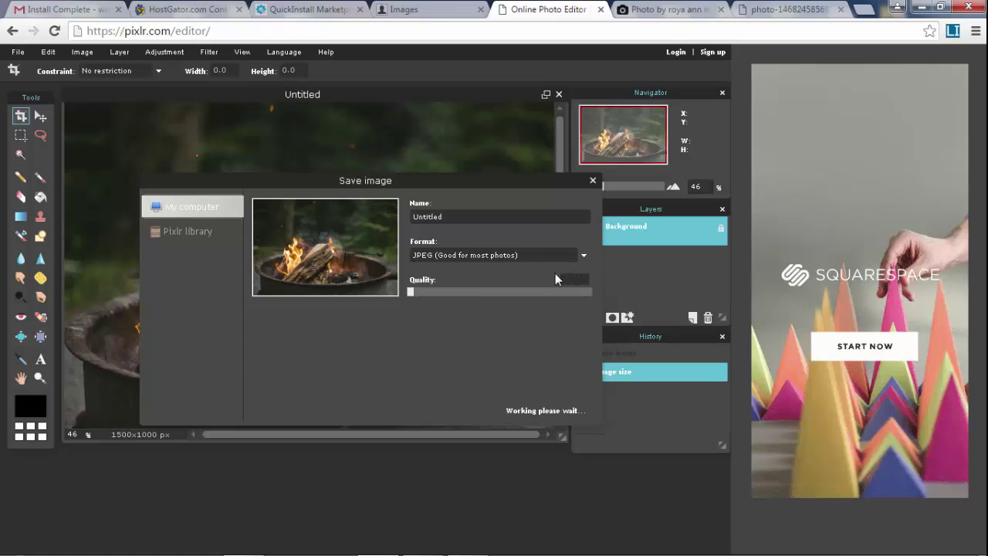
pyautogui.write('75')
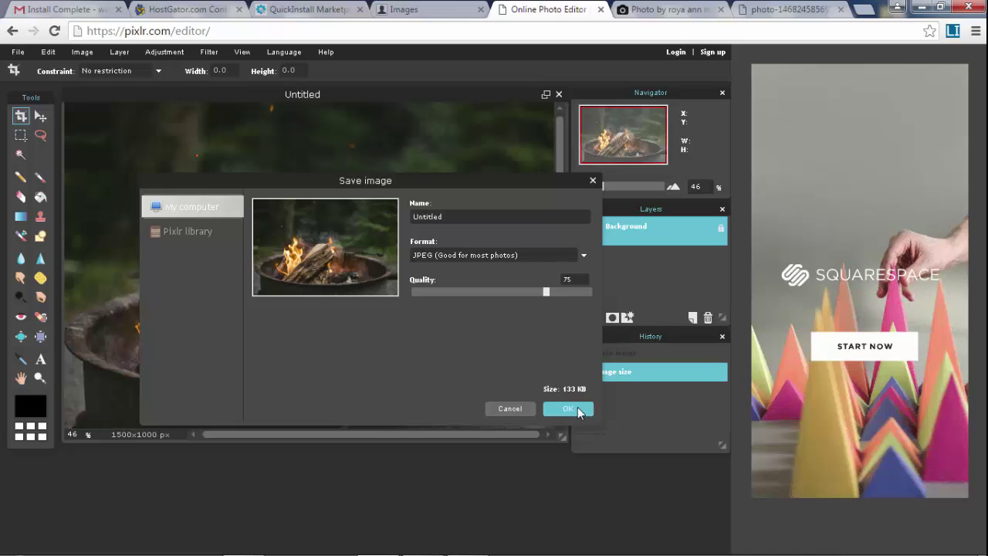
pyautogui.click(568, 408)
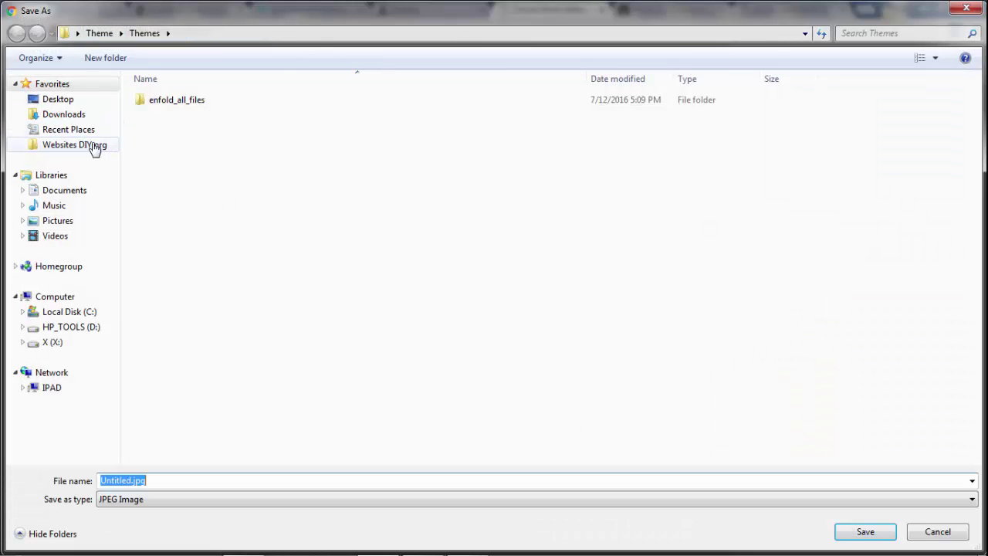
pyautogui.click(938, 532)
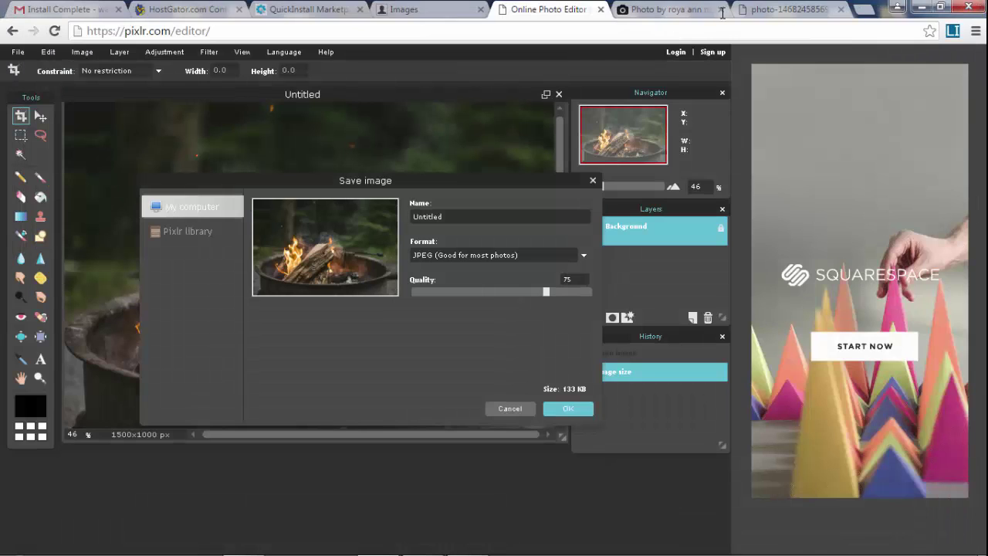
# Step: Go back to the Unsplash featured photos and look through them for further website images
pyautogui.click(668, 9)
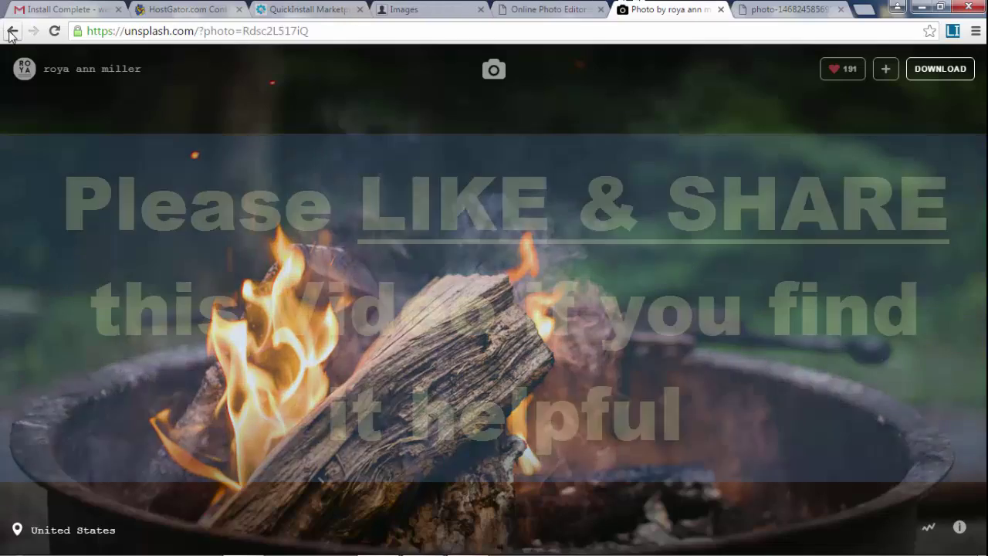
pyautogui.click(13, 31)
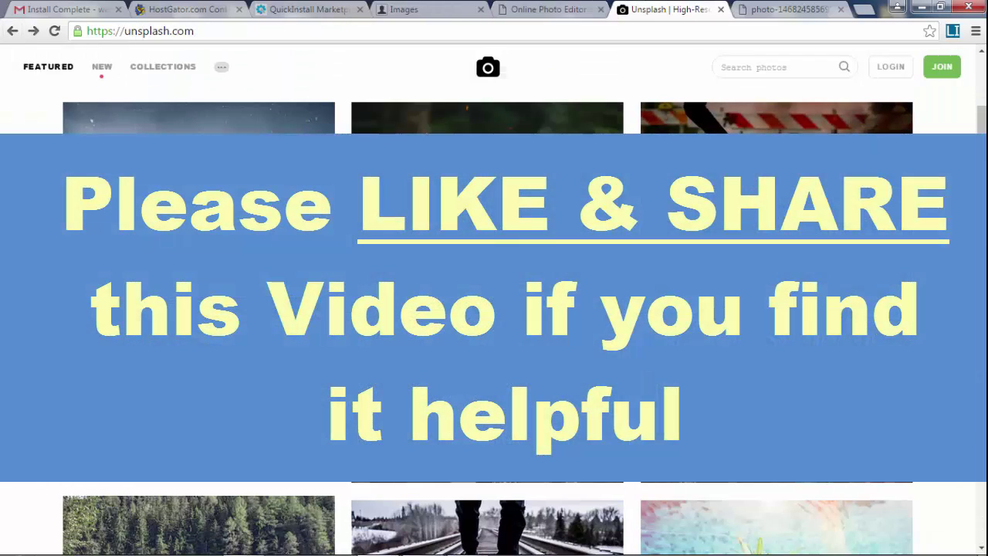
pyautogui.scroll(-5, 494, 309)
pyautogui.scroll(-10, 495, 309)
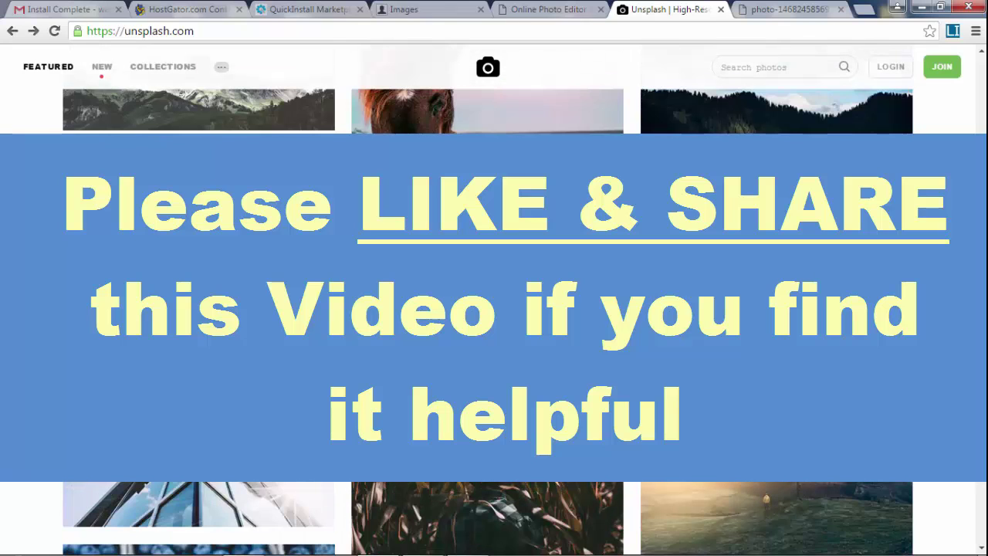
pyautogui.scroll(-2, 495, 309)
pyautogui.scroll(-10, 494, 309)
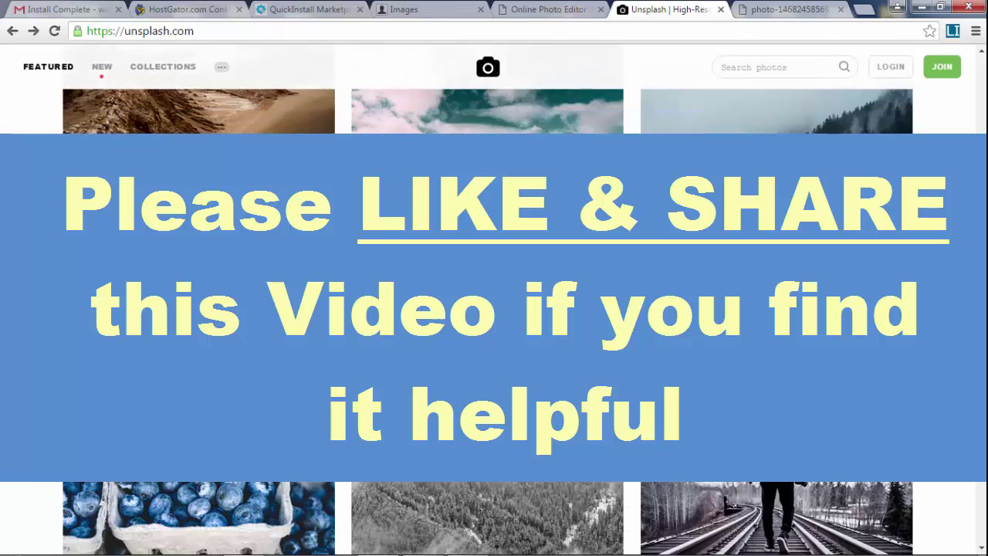
pyautogui.scroll(-10, 495, 309)
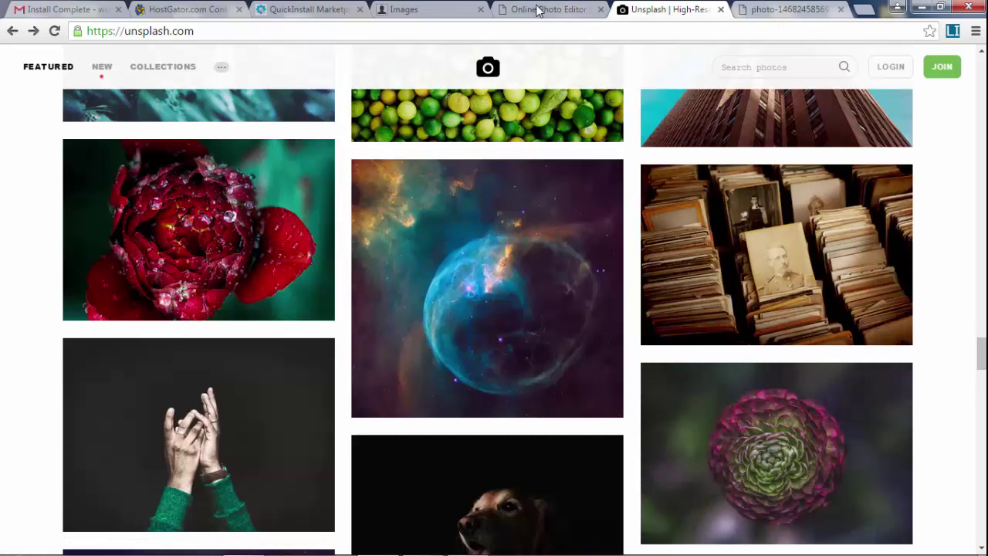
pyautogui.click(585, 31)
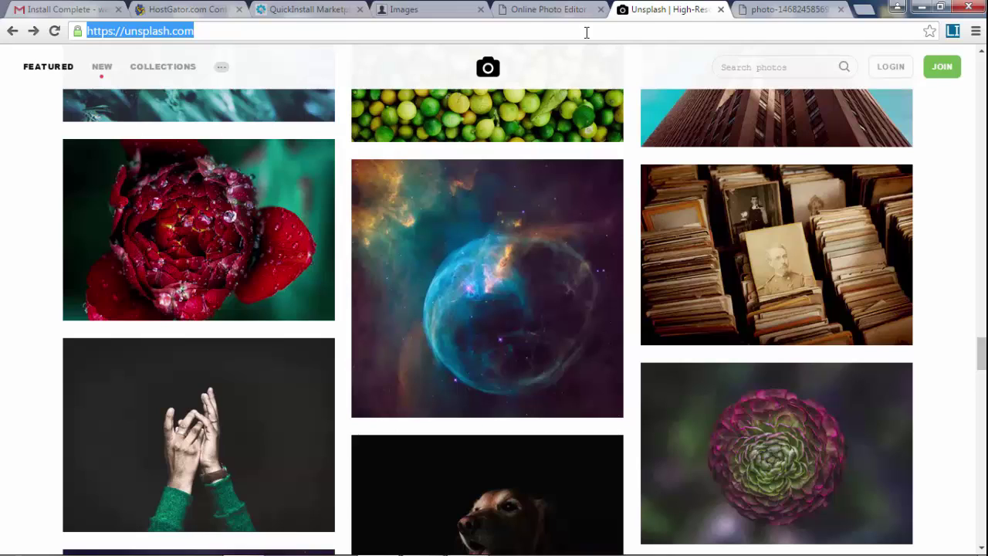